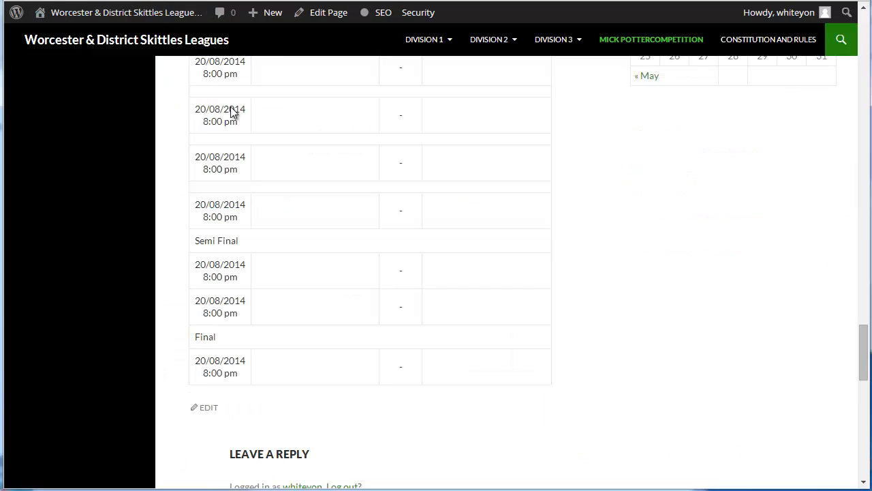
# - Return to the home page of the skittles league website
pyautogui.scroll(8, 398, 220)
pyautogui.scroll(5, 396, 217)
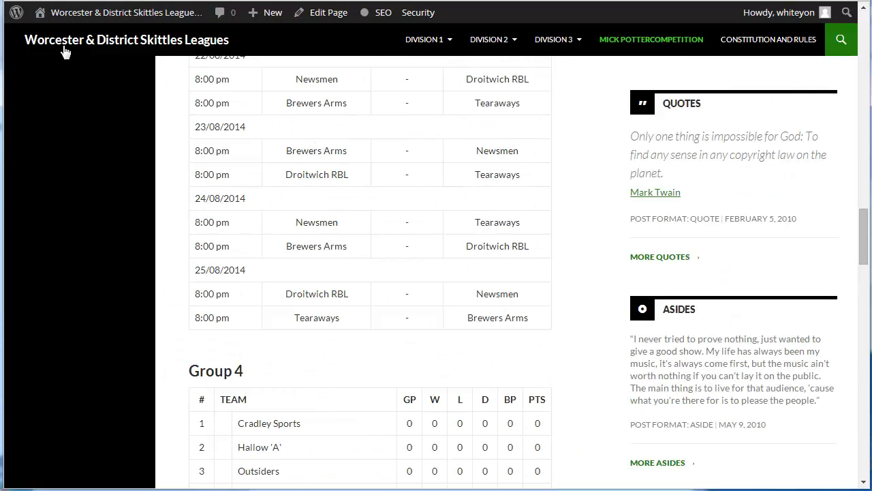
pyautogui.click(65, 52)
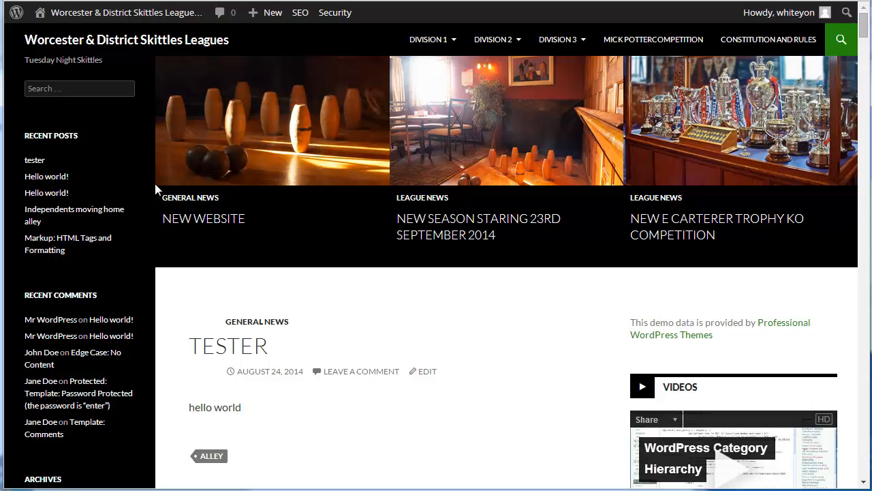
# - View the Division 1 league table and the Division 1 fixtures page
pyautogui.click(437, 42)
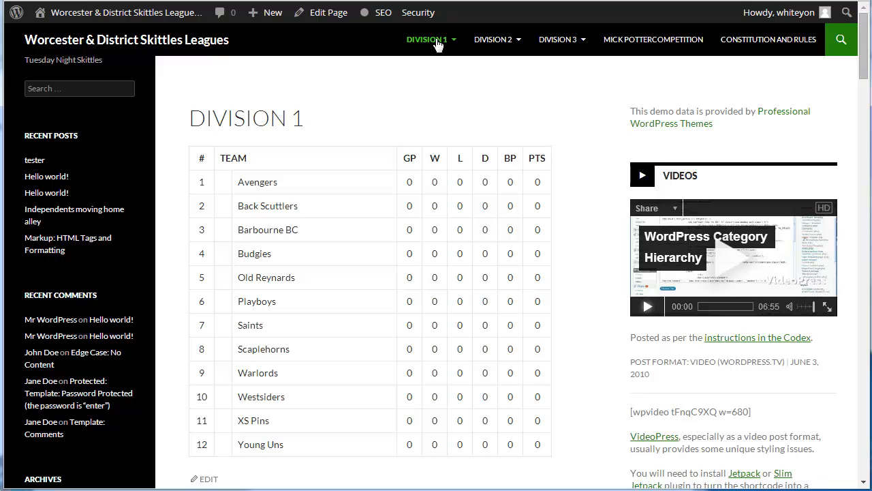
pyautogui.moveTo(437, 44)
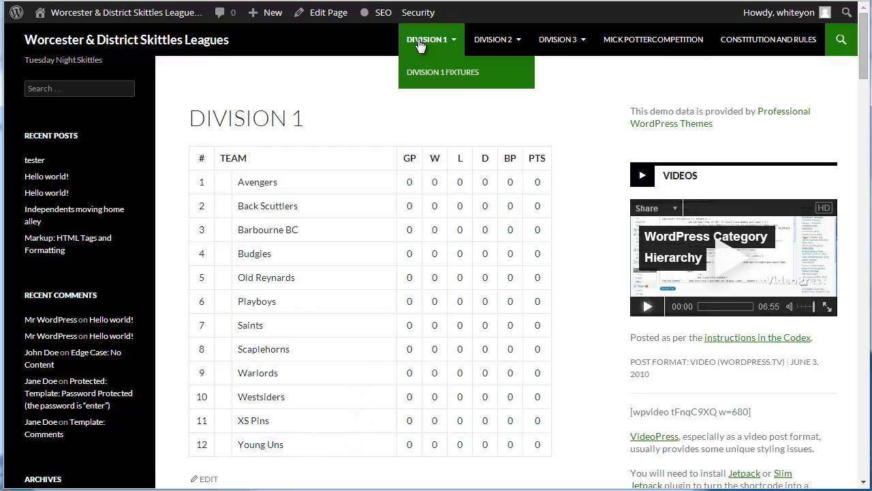
pyautogui.click(426, 72)
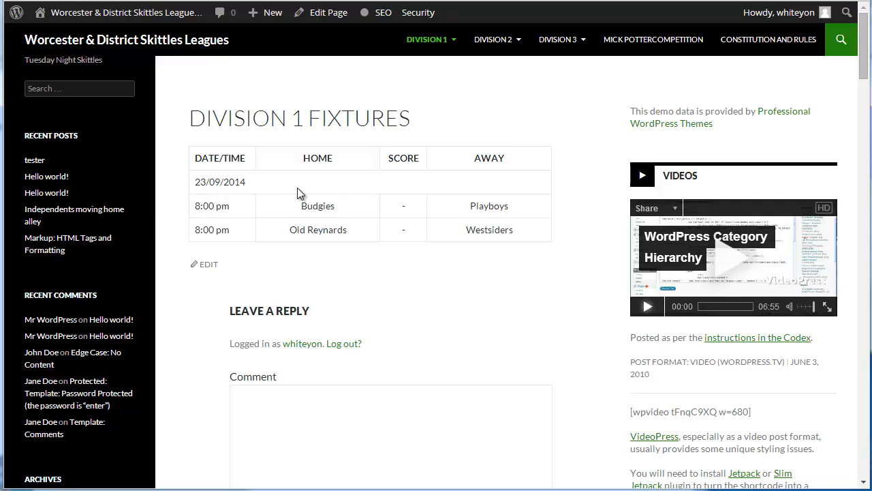
# - View the Division 3 league table and the Division 3 fixtures page
pyautogui.click(569, 41)
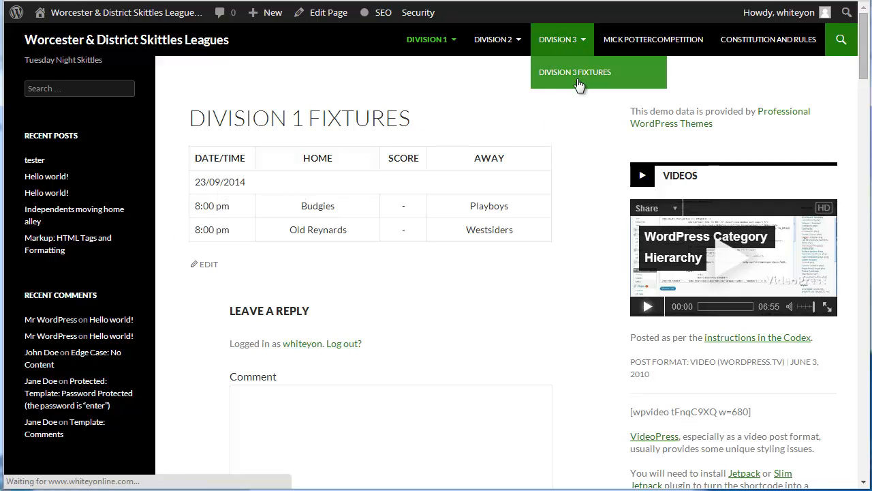
pyautogui.click(561, 48)
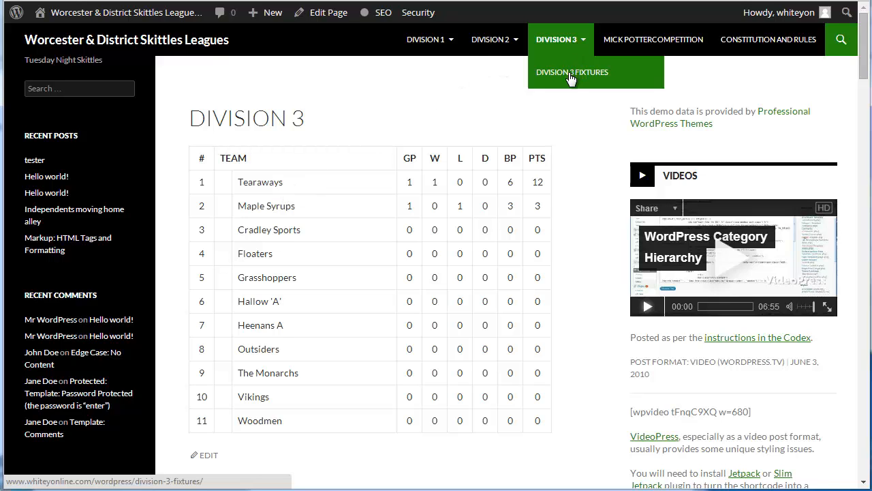
pyautogui.click(570, 76)
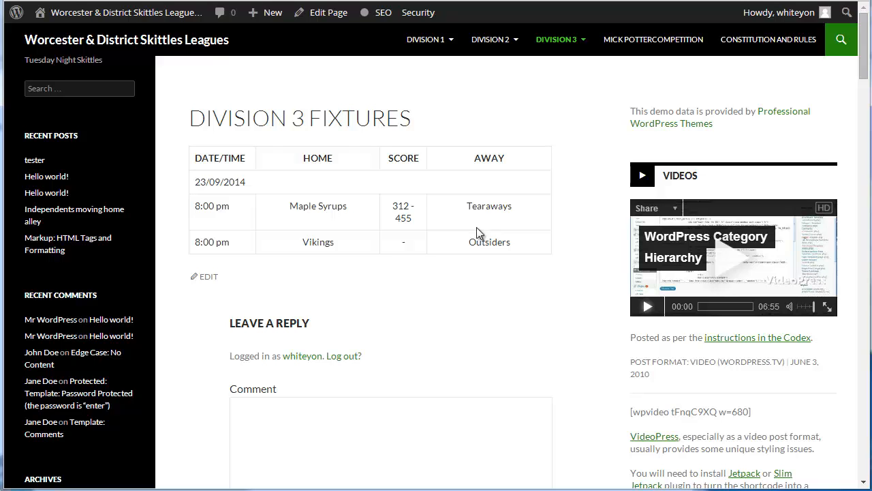
# - Switch to the WordPress admin dashboard and open the LeagueEngine plugin
pyautogui.moveTo(29, 7)
pyautogui.click(564, 41)
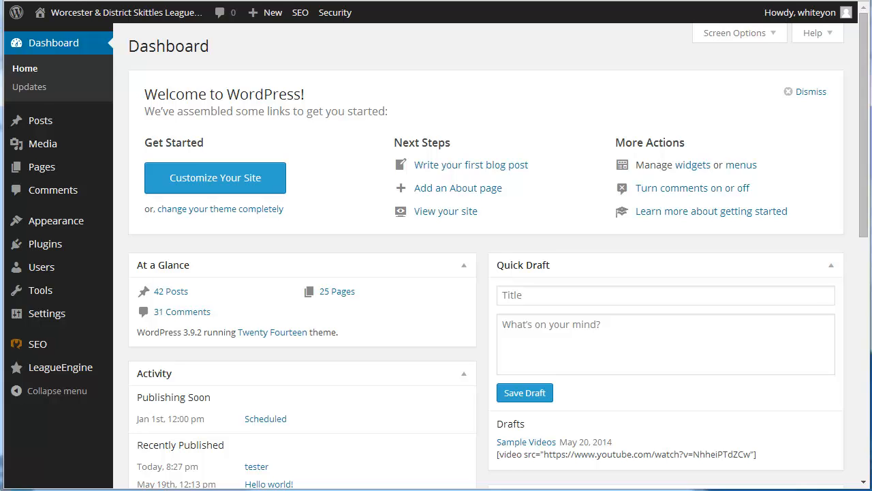
pyautogui.moveTo(58, 121)
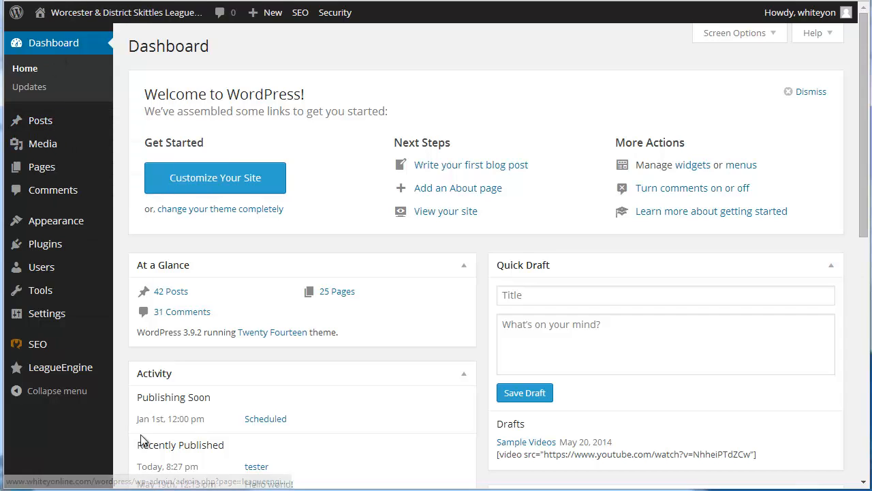
pyautogui.click(84, 376)
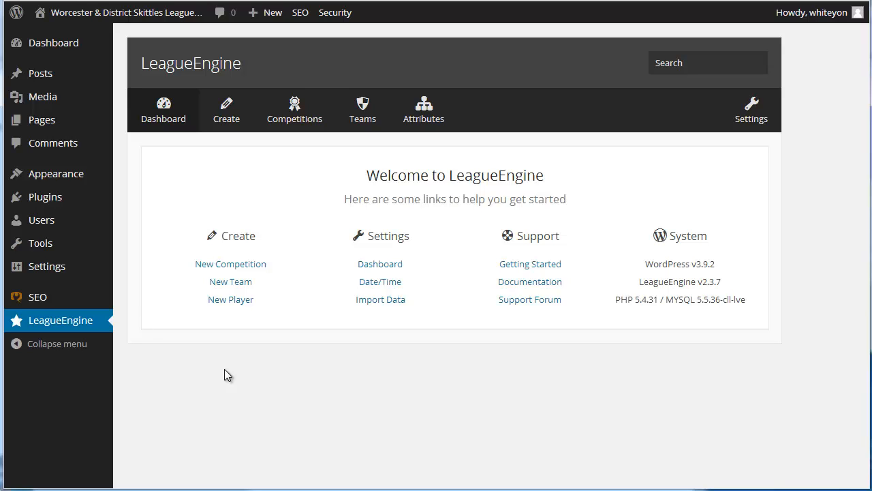
# - Examine the LeagueEngine competitions list and the list of registered teams
pyautogui.click(149, 112)
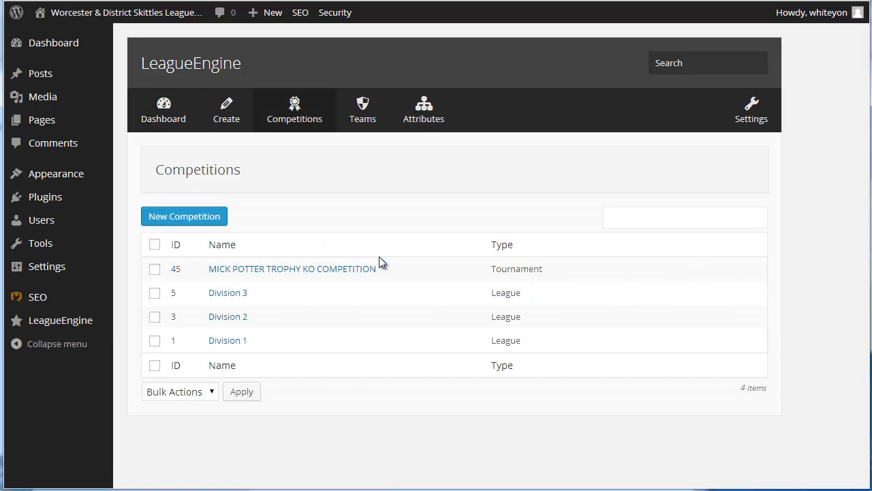
pyautogui.click(368, 119)
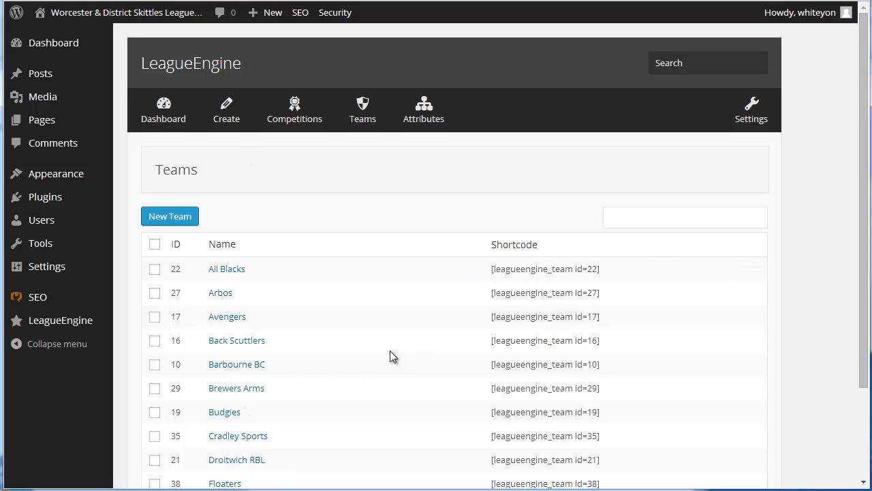
pyautogui.scroll(-2, 390, 355)
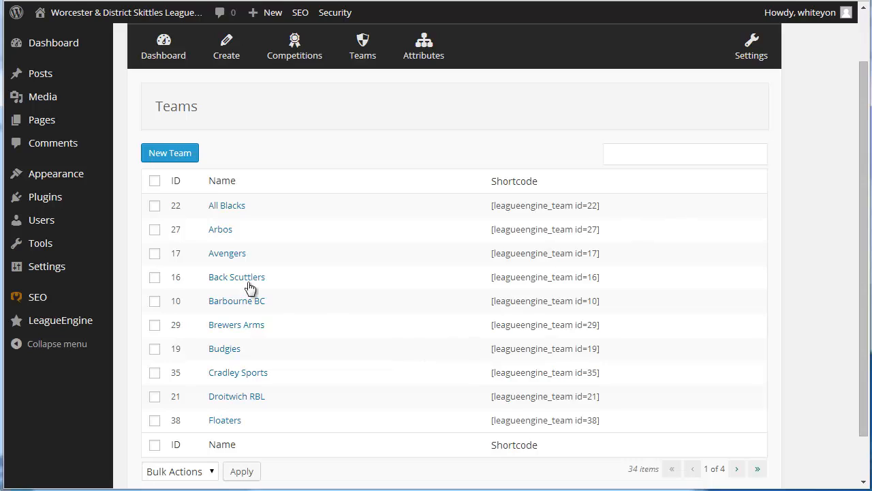
pyautogui.scroll(-2, 250, 287)
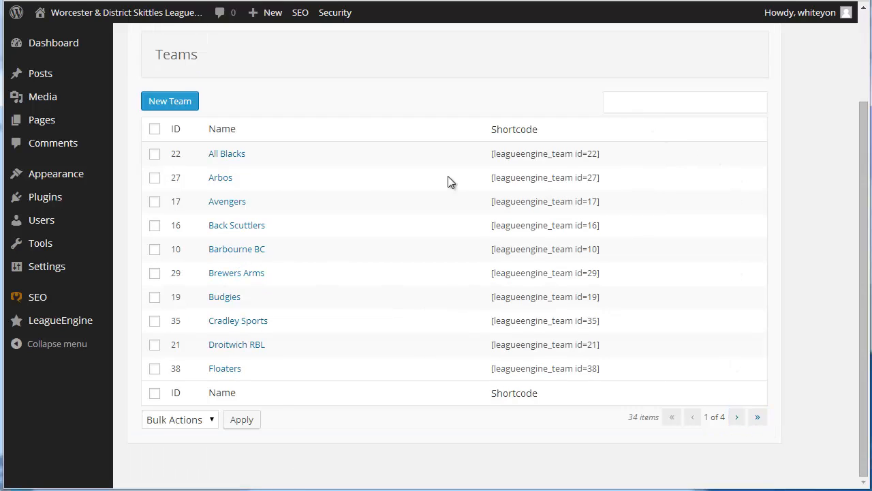
pyautogui.click(222, 155)
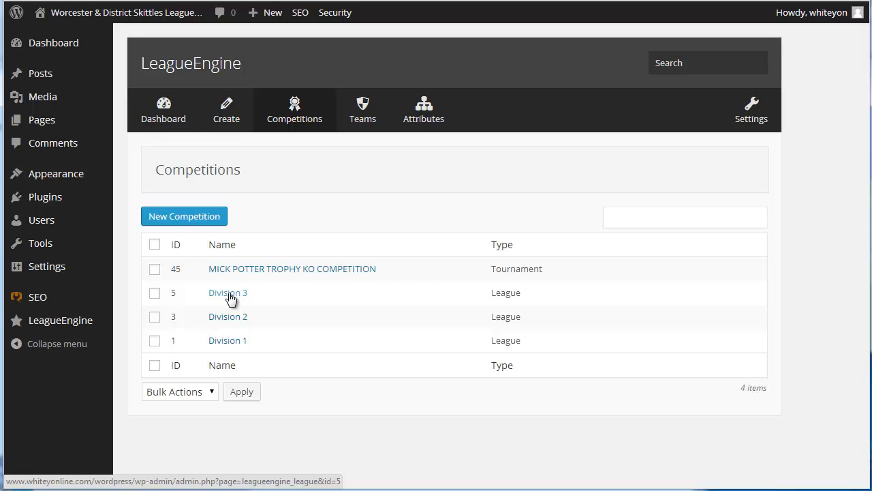
# - Open the Division 1 league, look at its 2014/2015 season and return to the league page
pyautogui.click(231, 342)
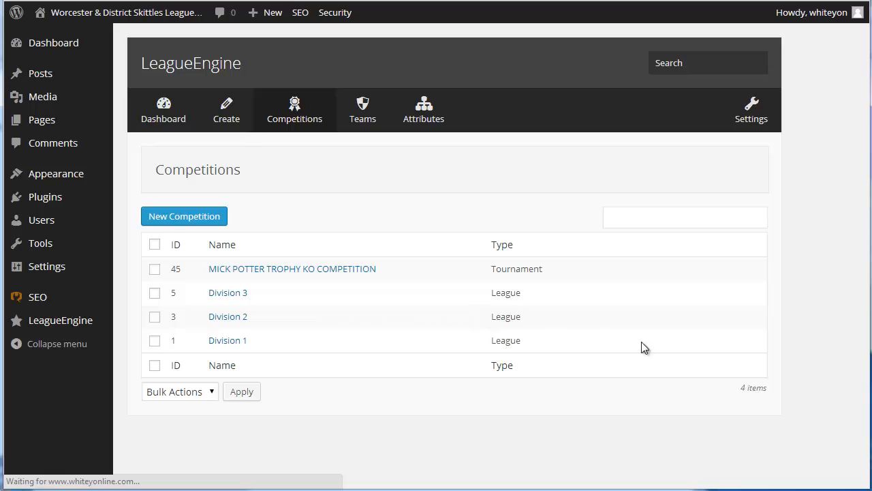
pyautogui.scroll(-2, 766, 371)
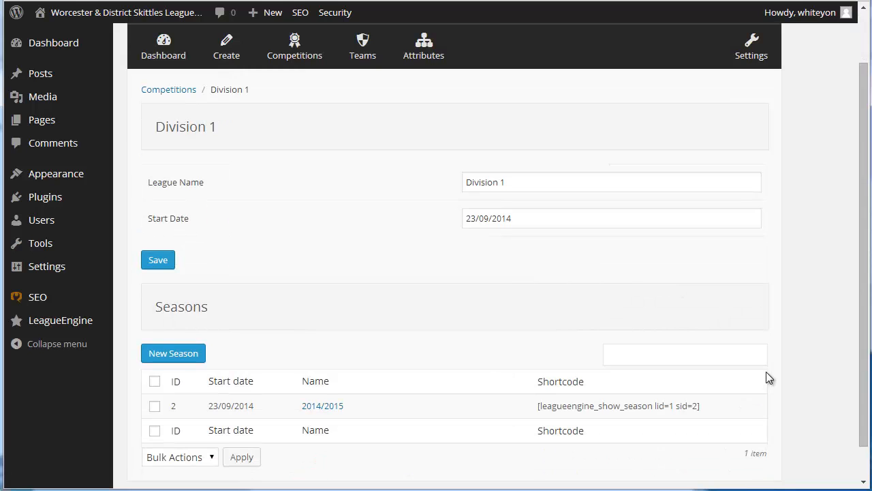
pyautogui.scroll(-1, 766, 371)
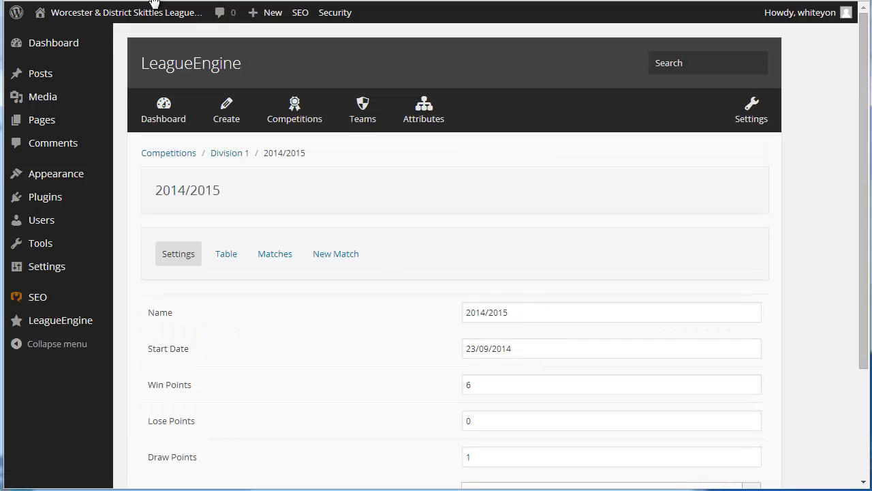
pyautogui.click(24, 0)
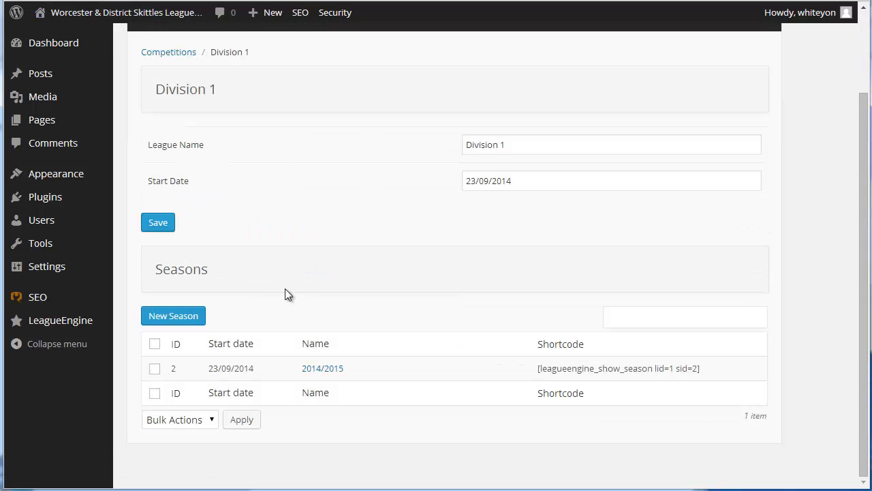
# - Examine the creation form for a competition of type League, including its name and start date fields, without creating anything
pyautogui.click(199, 319)
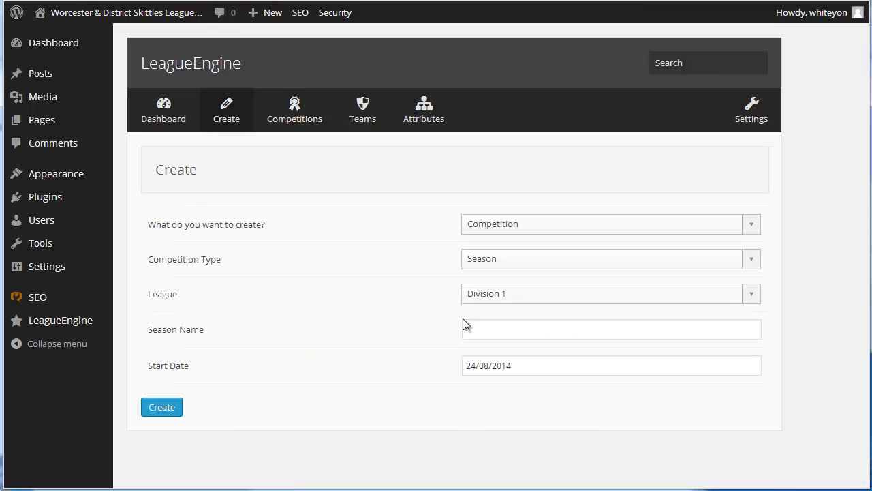
pyautogui.click(573, 224)
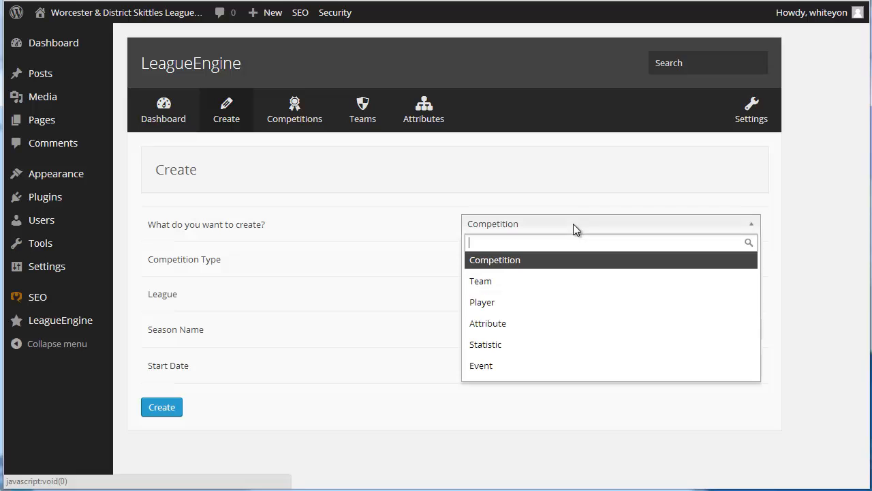
pyautogui.click(540, 263)
pyautogui.click(557, 261)
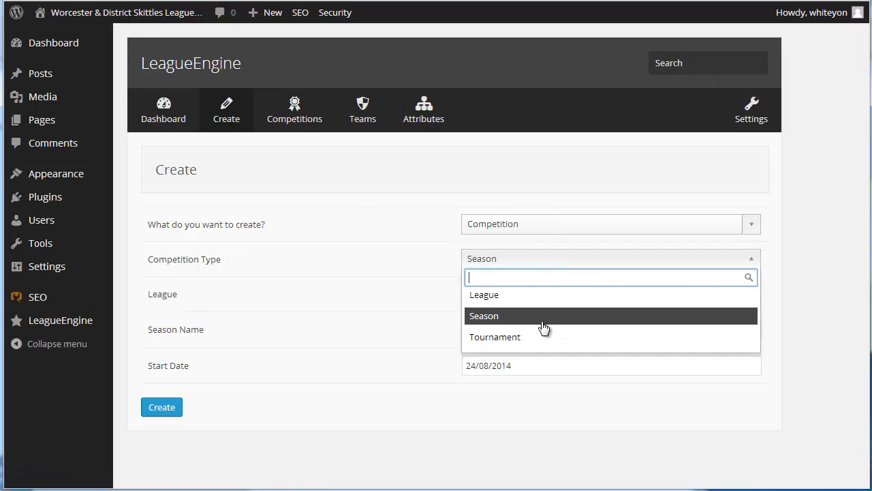
pyautogui.click(484, 295)
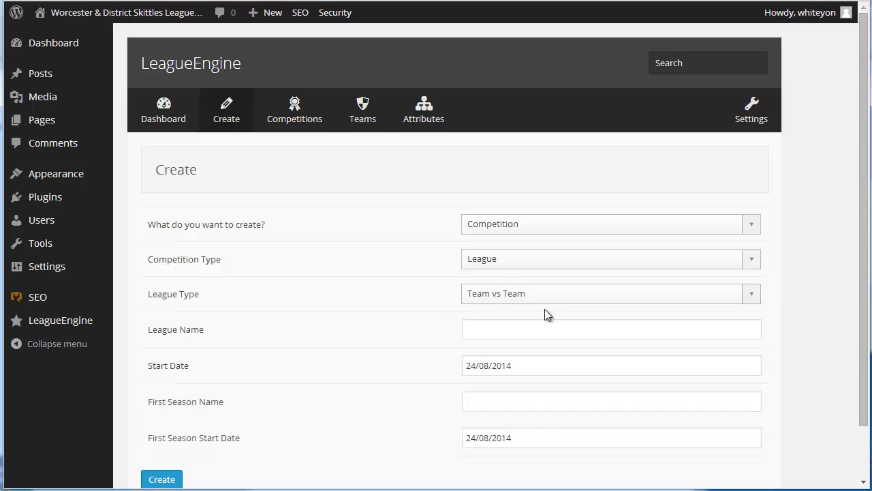
pyautogui.scroll(-2, 696, 374)
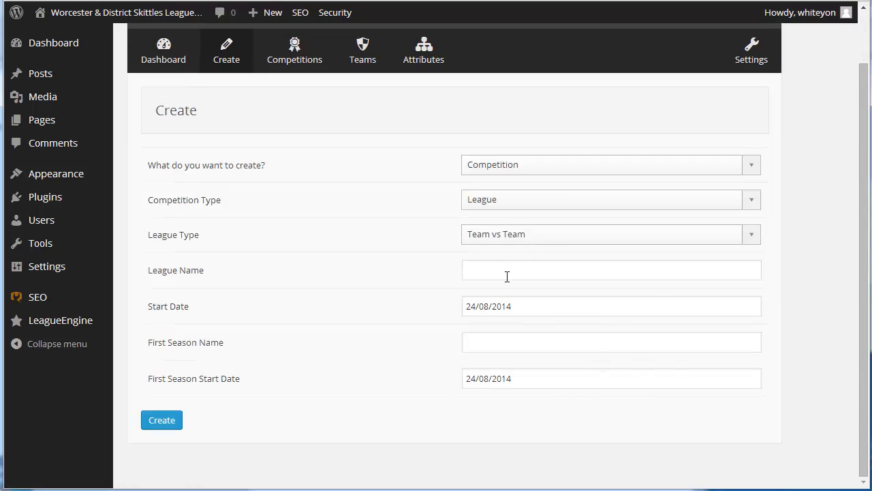
pyautogui.click(506, 272)
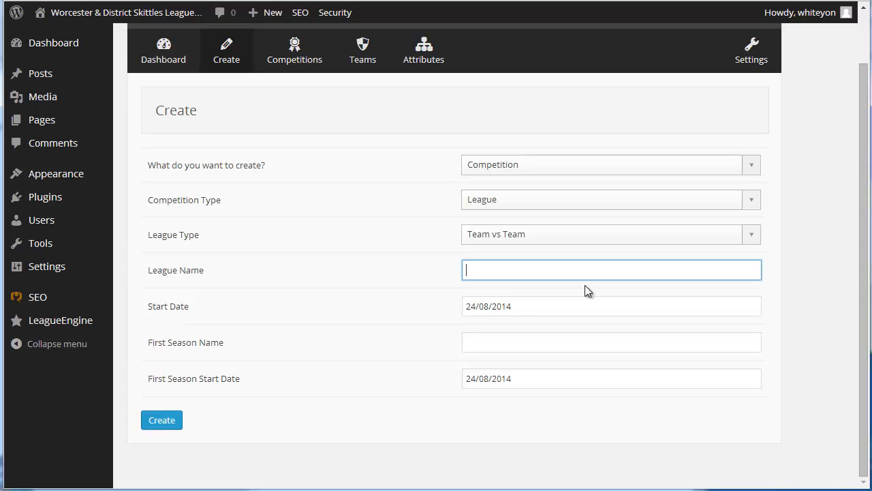
pyautogui.click(534, 309)
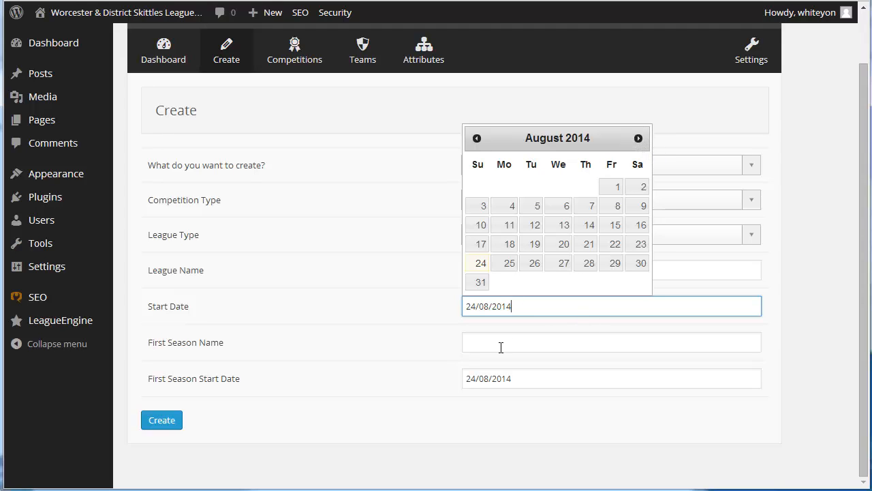
pyautogui.click(563, 381)
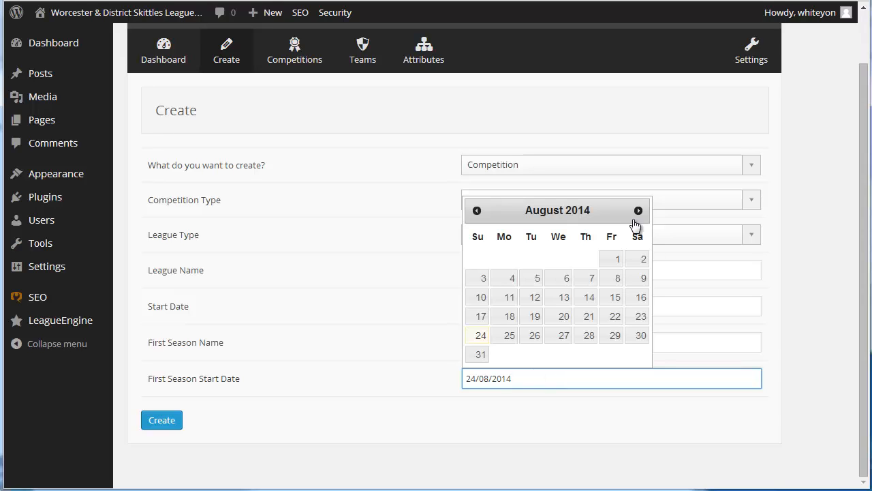
pyautogui.click(581, 441)
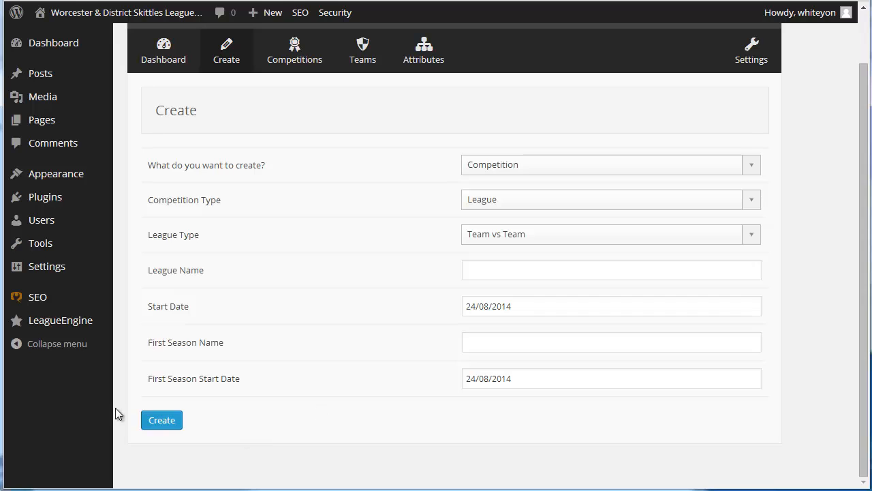
pyautogui.scroll(1, 318, 244)
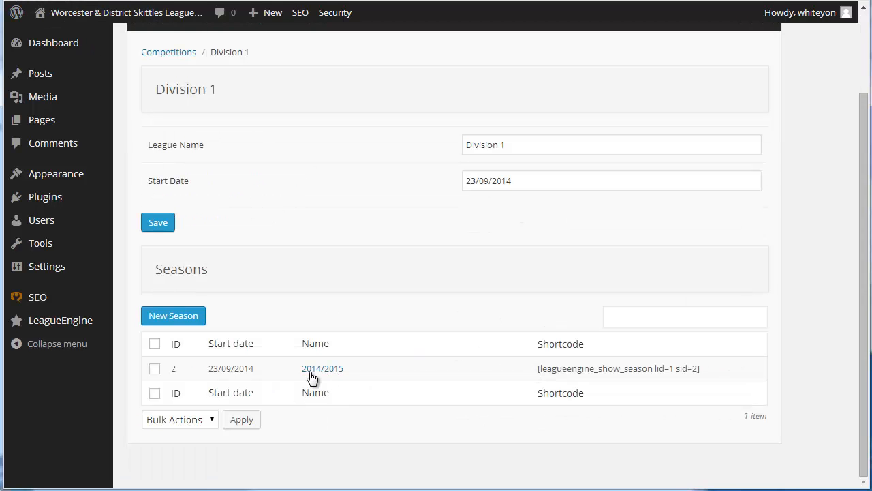
# - Review the points, score difference and bonus settings of Division 1's 2014/2015 season, and open its team table
pyautogui.click(336, 370)
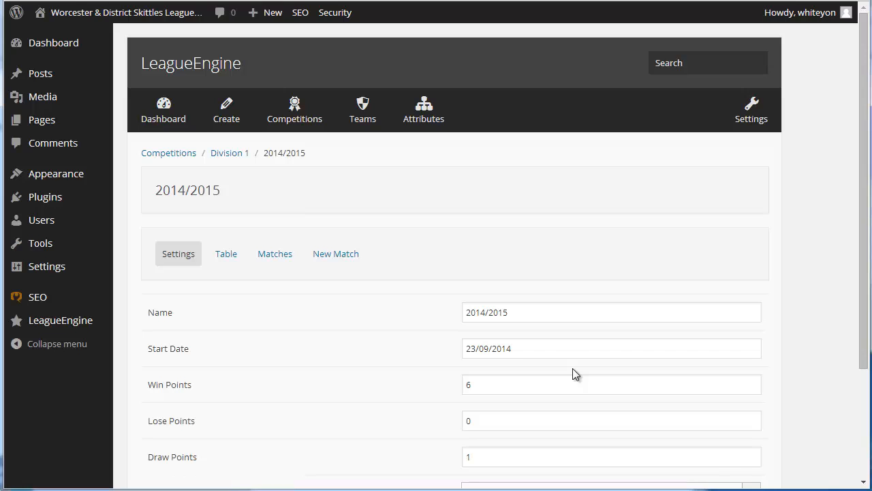
pyautogui.scroll(-1, 685, 321)
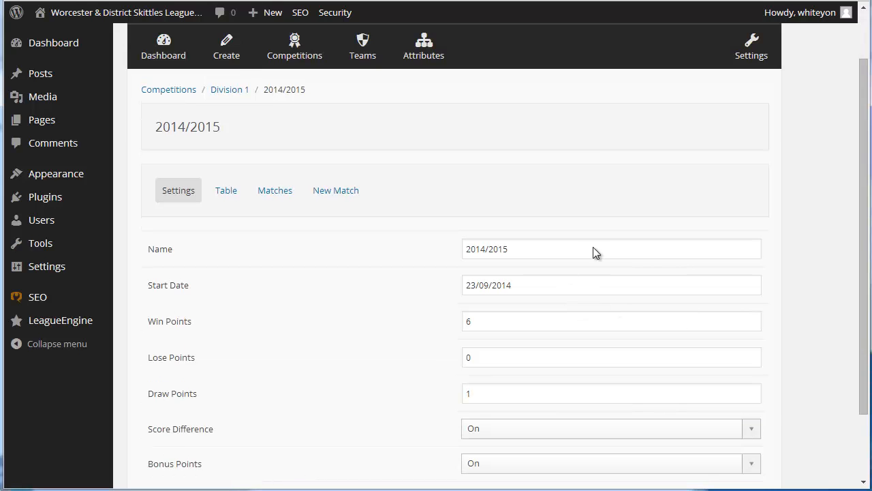
pyautogui.scroll(-1, 614, 320)
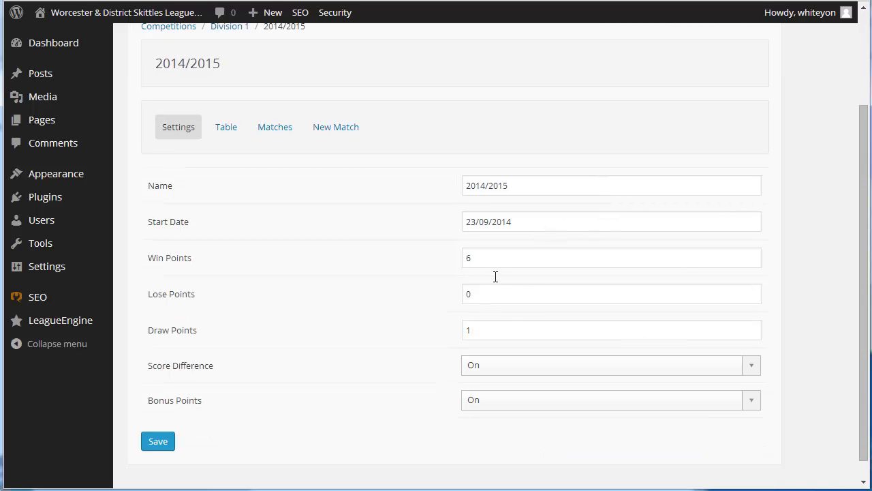
pyautogui.scroll(-1, 574, 365)
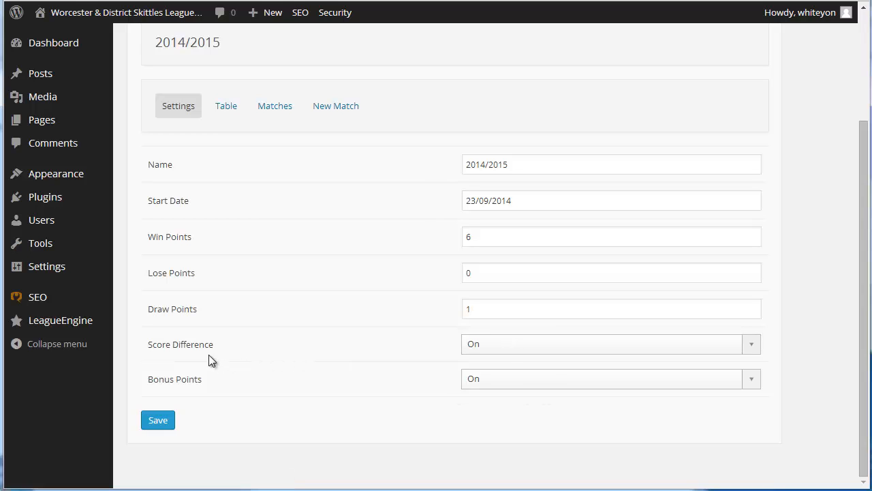
pyautogui.click(236, 122)
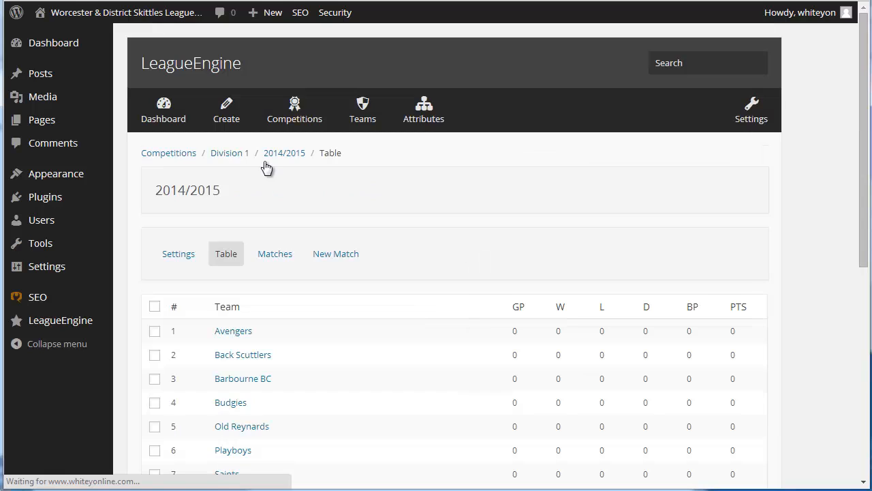
# - Review the Division 1 2014/2015 team table and the teams offered for adding to the season, without adding any
pyautogui.scroll(-3, 452, 277)
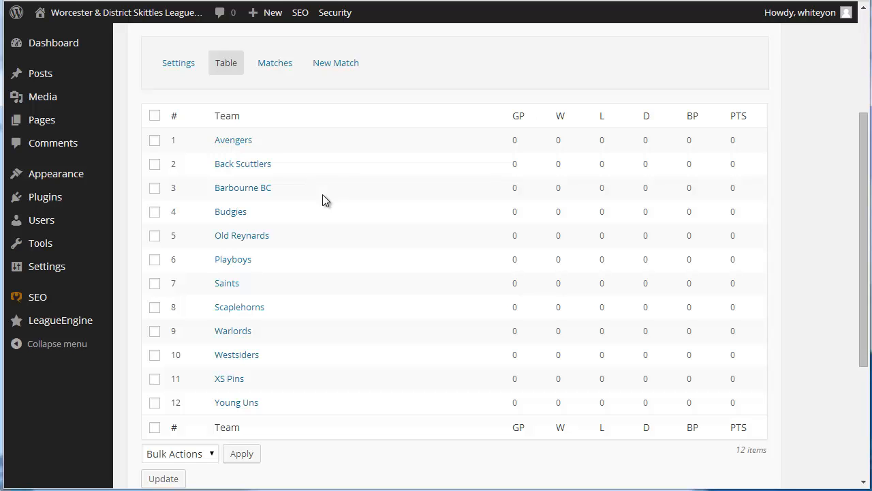
pyautogui.scroll(-2, 361, 289)
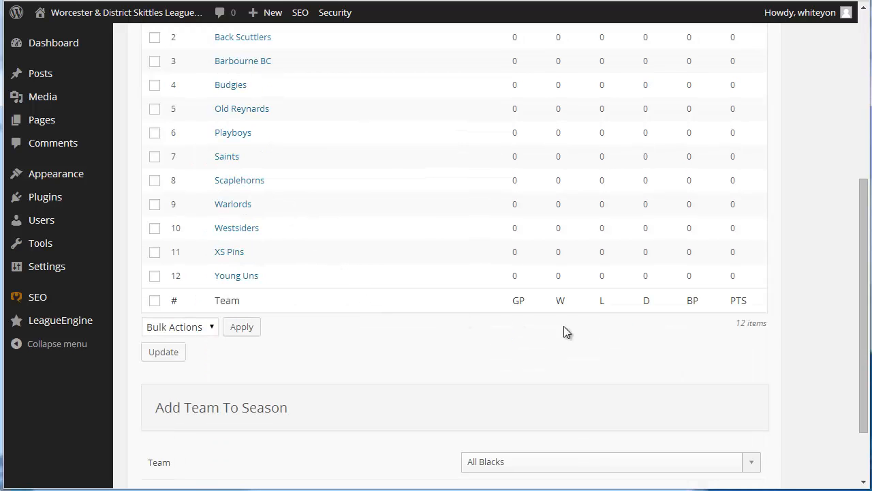
pyautogui.click(510, 461)
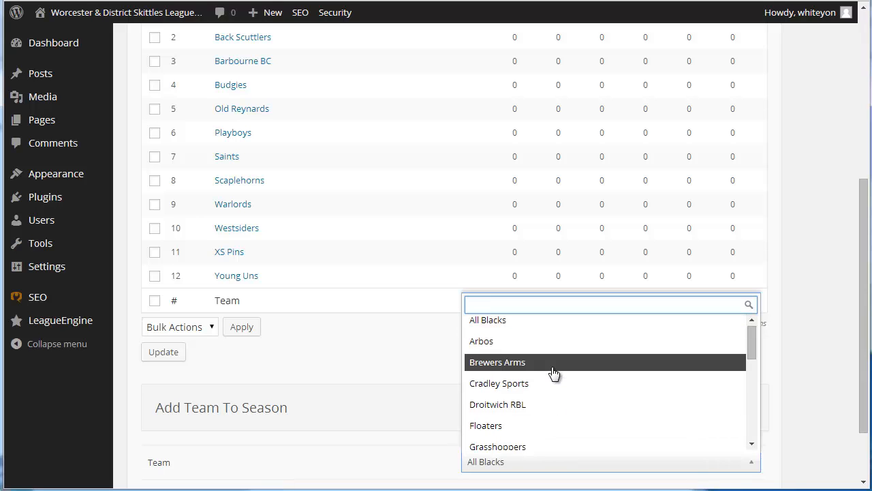
pyautogui.click(401, 377)
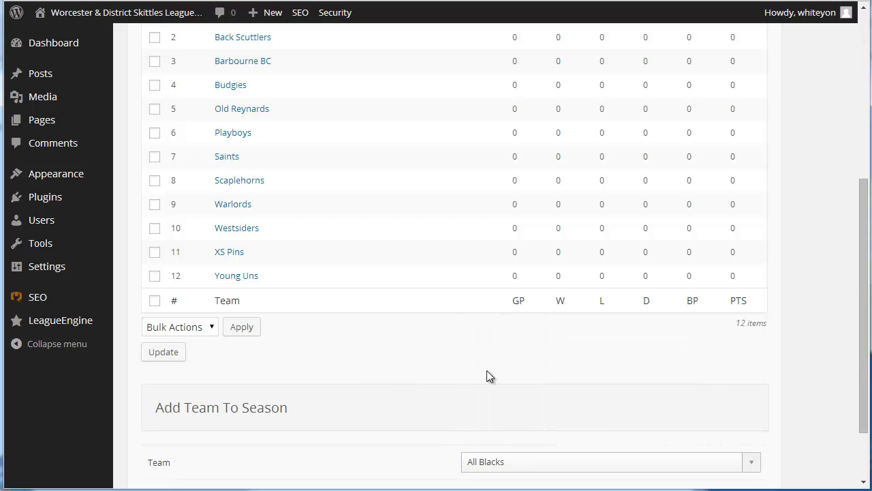
# - Mark the teams XS Pins and Young Uns and choose the Delete bulk action without applying it
pyautogui.click(155, 276)
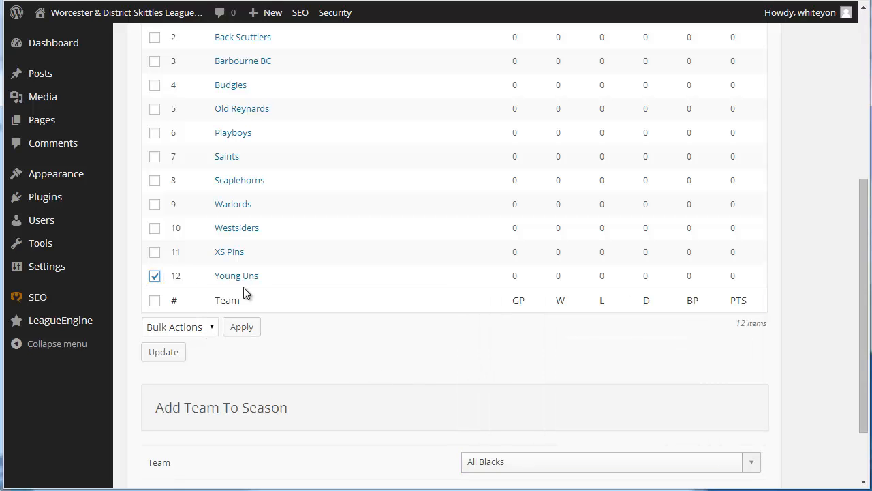
pyautogui.click(155, 253)
pyautogui.click(208, 329)
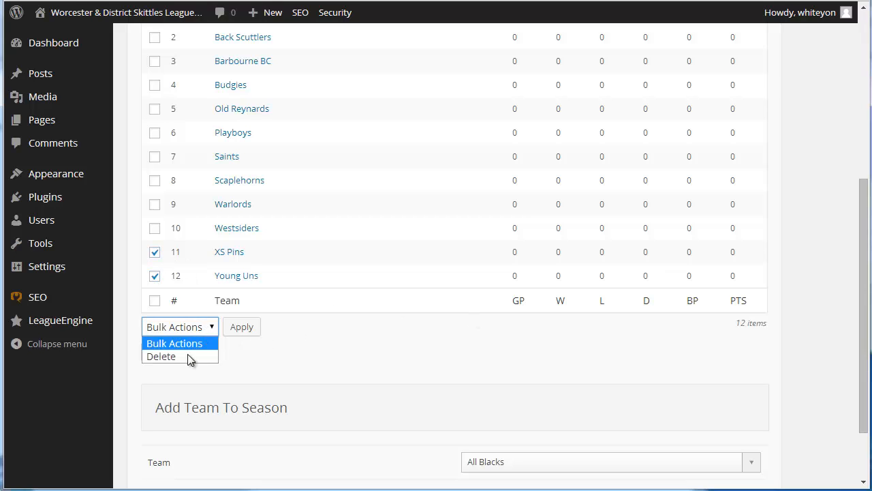
pyautogui.click(176, 357)
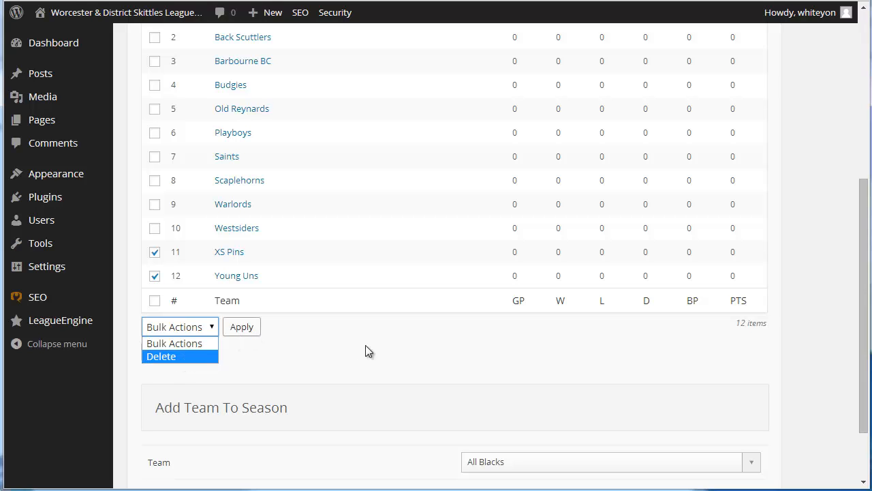
pyautogui.click(516, 404)
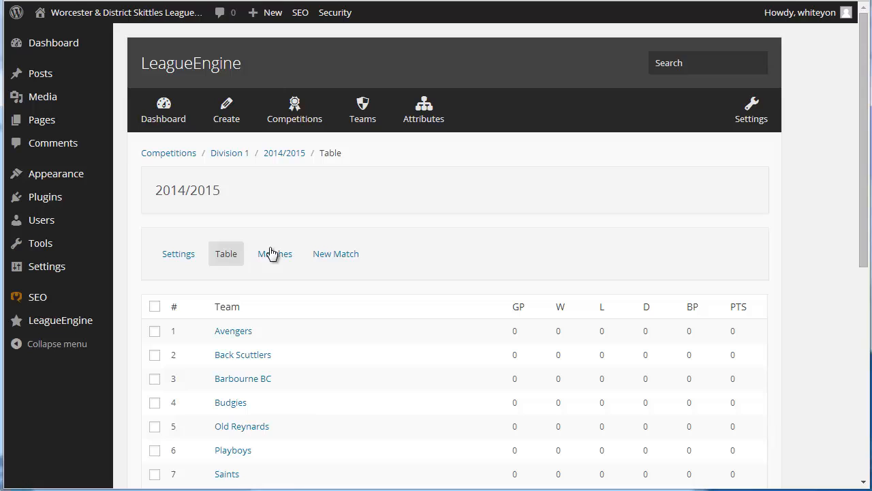
# - View the season's matches and compare them with the League Fixtures 2014-2015 document in Word, returning to LeagueEngine
pyautogui.click(336, 254)
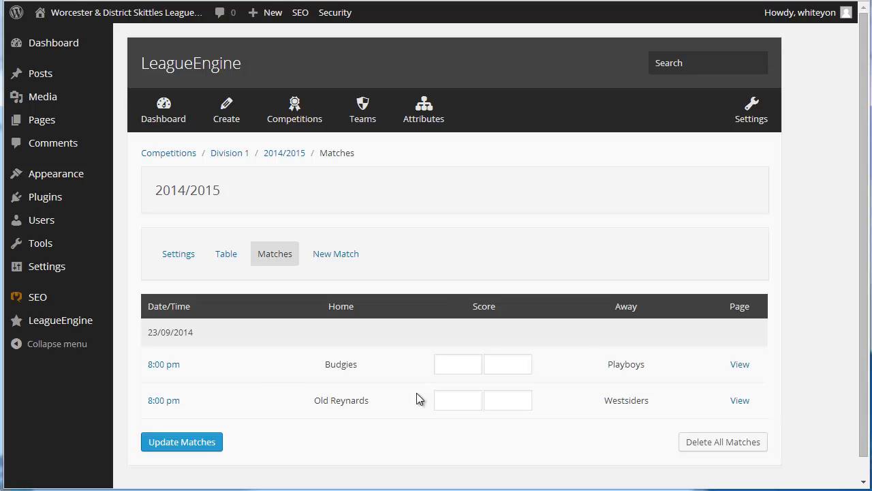
pyautogui.click(392, 489)
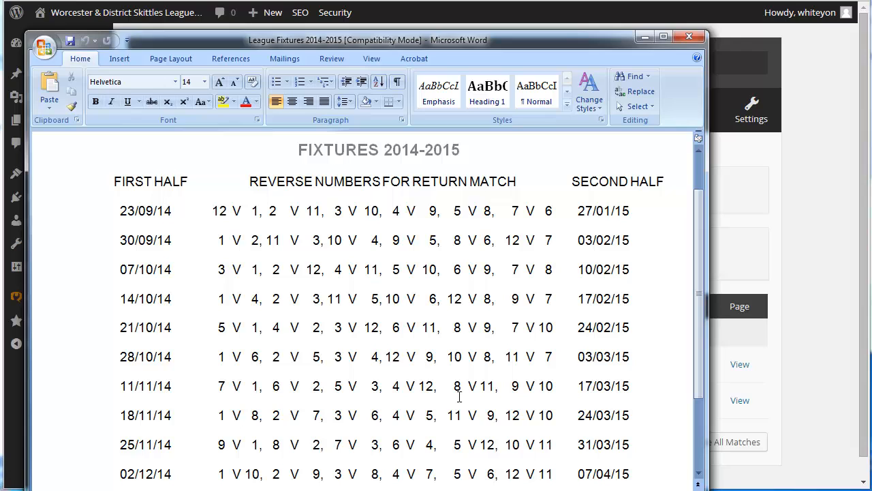
pyautogui.click(813, 346)
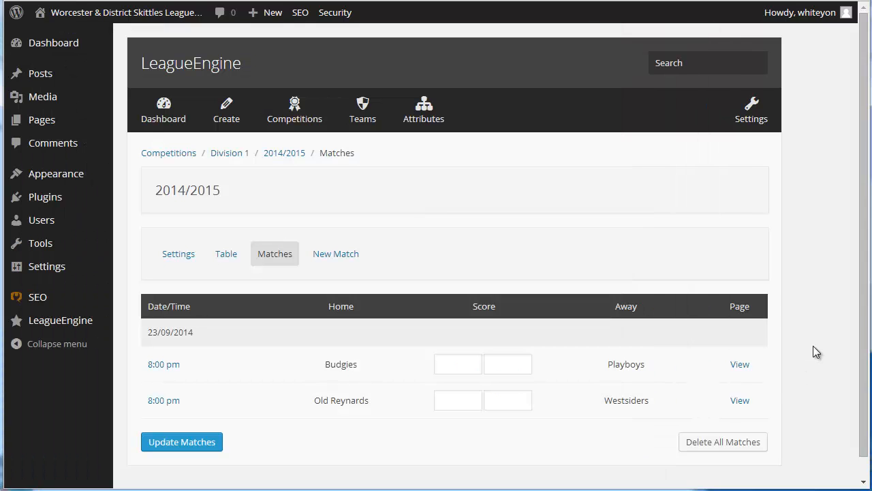
# - Examine the Fixture List options for creating new matches and return to the season's match list without generating anything
pyautogui.click(326, 256)
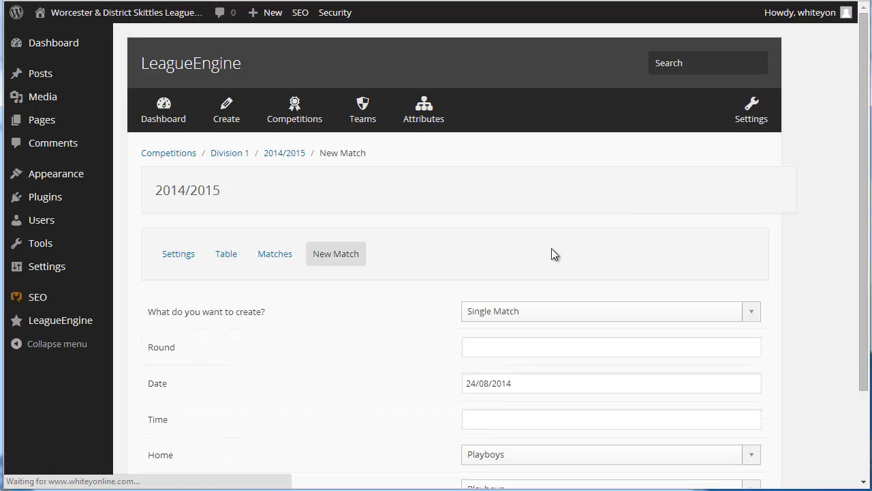
pyautogui.scroll(-3, 808, 313)
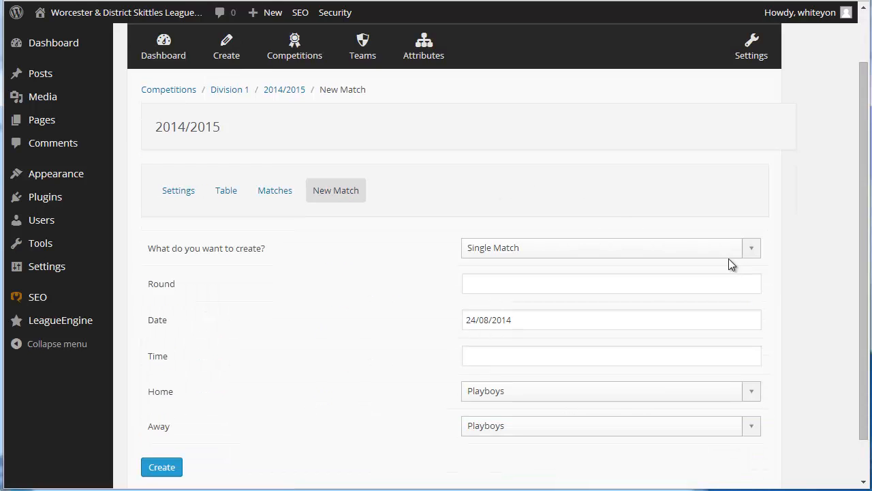
pyautogui.click(743, 244)
pyautogui.click(753, 206)
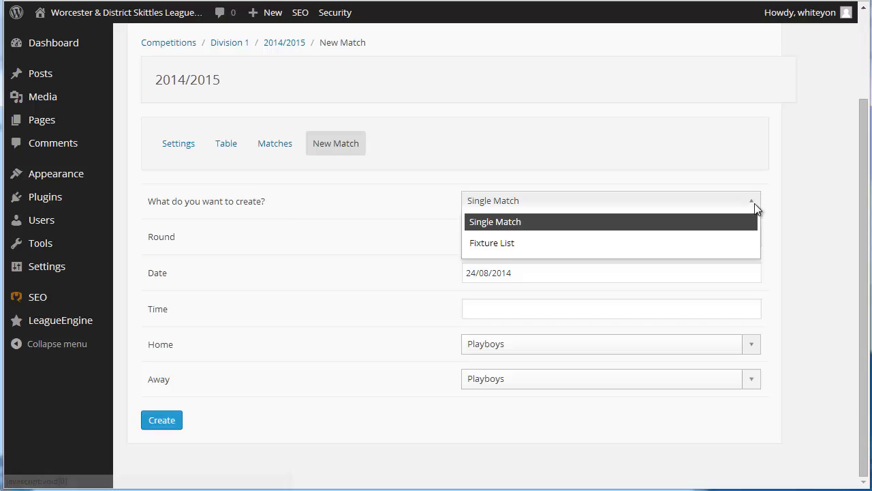
pyautogui.click(504, 245)
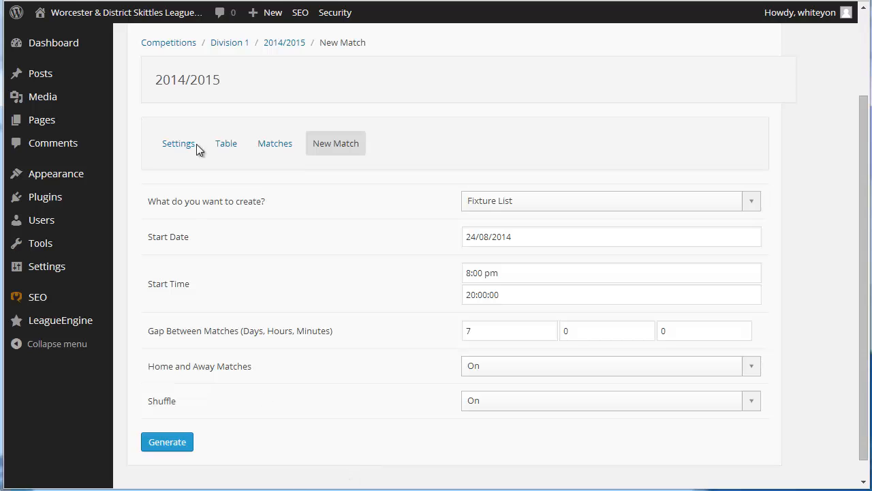
pyautogui.click(276, 146)
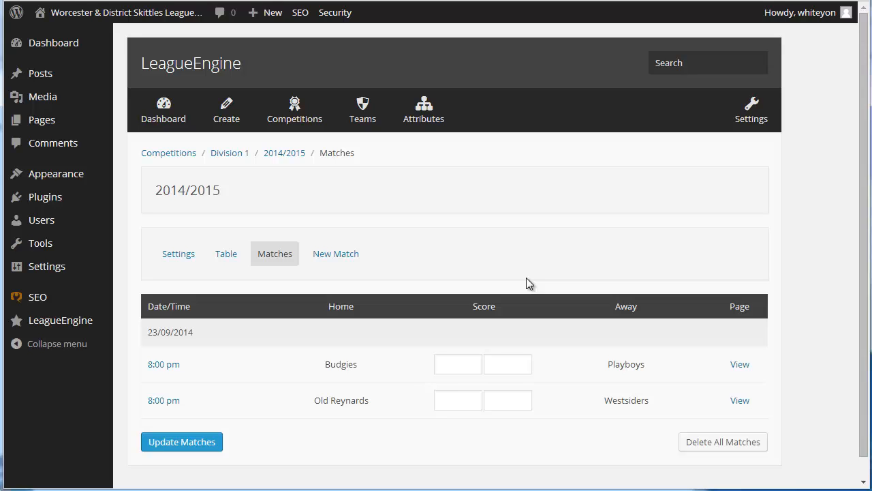
pyautogui.scroll(-1, 526, 277)
# - Start a new single match for the season and set its date to 14/10/2014
pyautogui.click(338, 233)
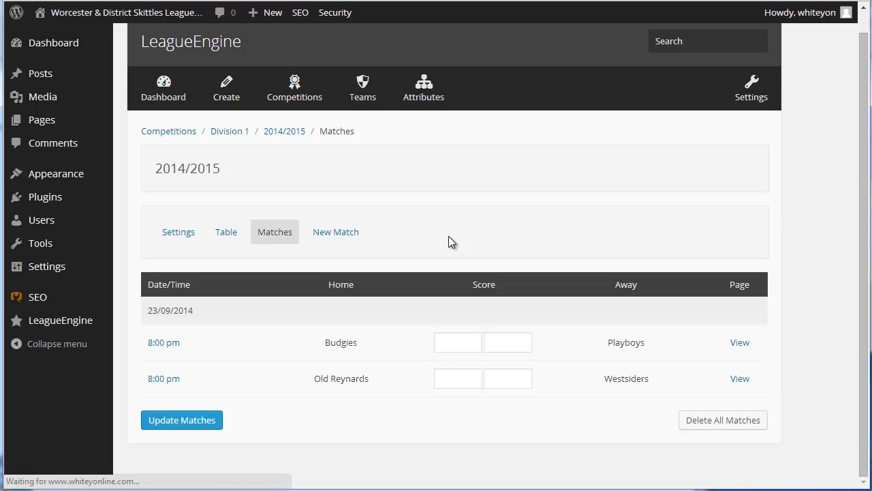
pyautogui.scroll(-1, 755, 286)
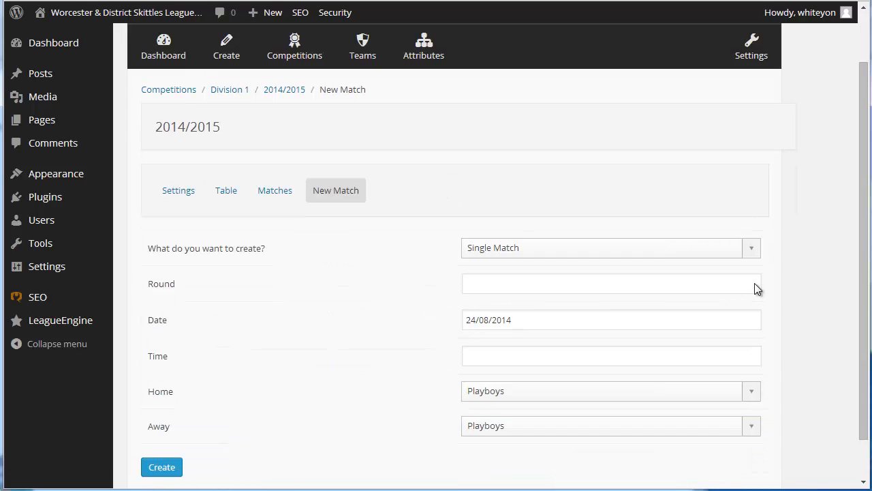
pyautogui.scroll(-1, 586, 208)
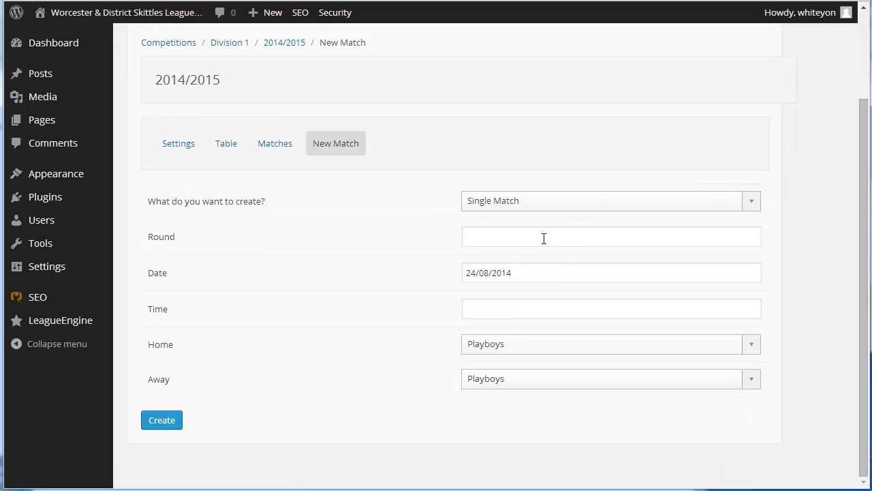
pyautogui.click(576, 273)
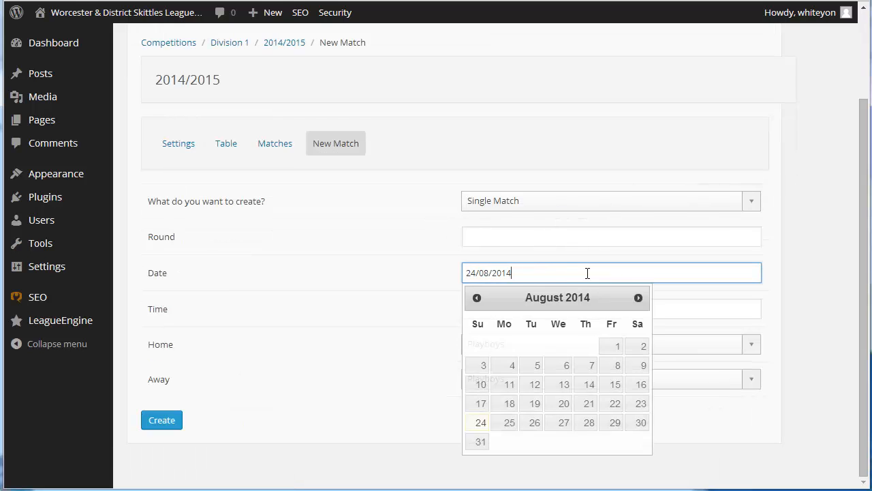
pyautogui.click(639, 298)
pyautogui.click(638, 298)
pyautogui.click(569, 368)
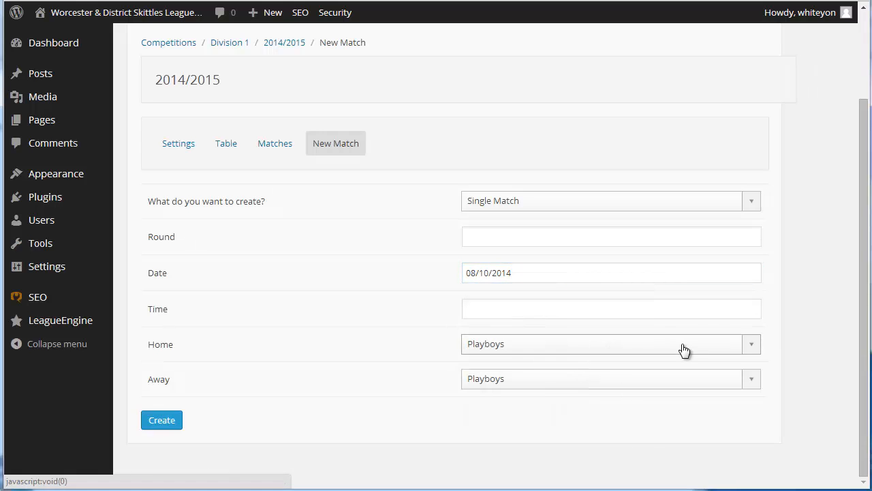
pyautogui.click(716, 276)
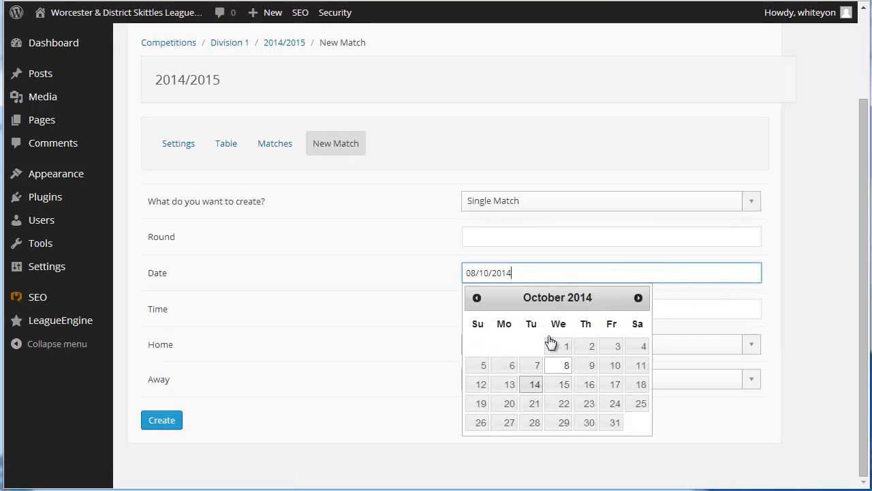
pyautogui.click(539, 386)
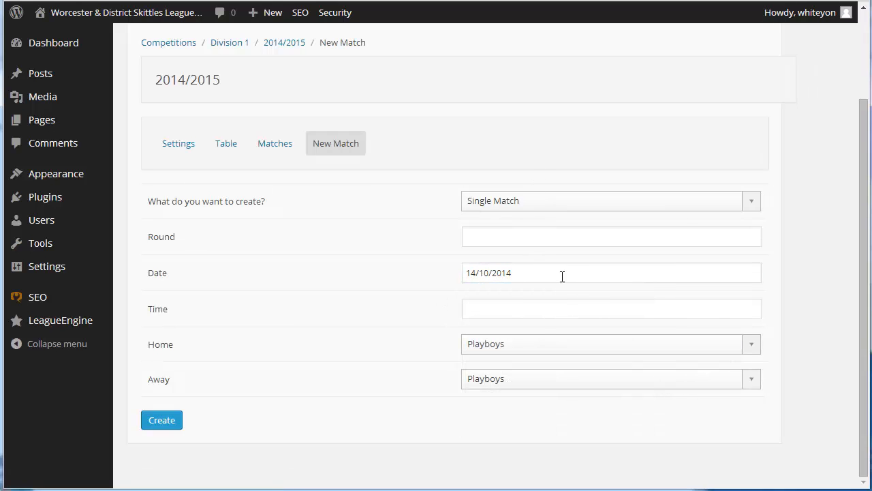
# - Set the new match's time to 08:00 pm
pyautogui.click(501, 305)
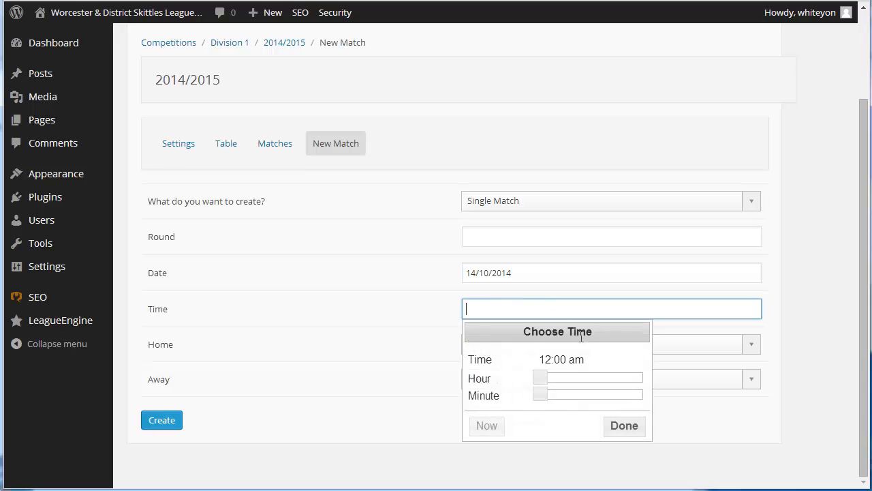
pyautogui.click(547, 377)
pyautogui.click(612, 381)
pyautogui.moveTo(618, 383); pyautogui.dragTo(626, 382)
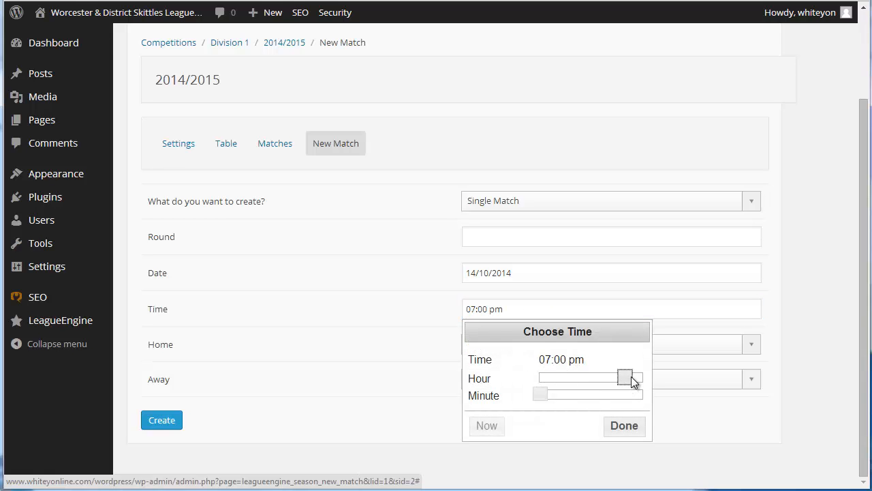
pyautogui.click(632, 376)
pyautogui.click(625, 426)
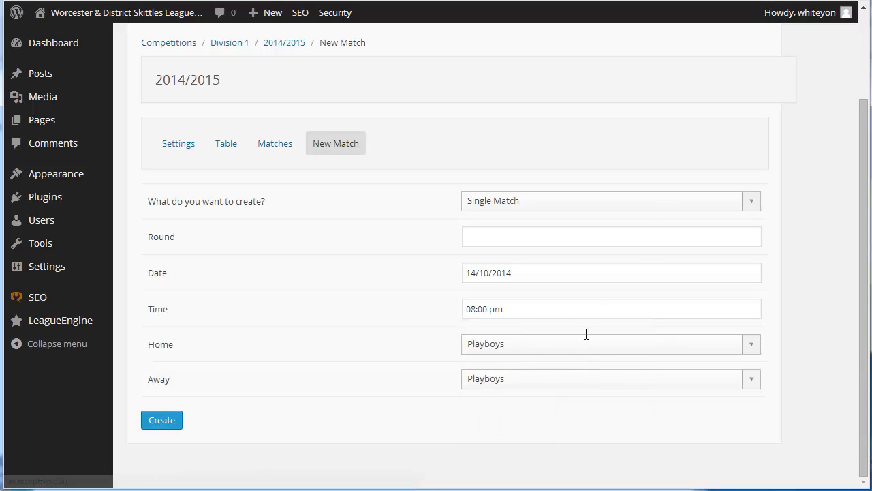
# - Look through the home team choices and consult the Word fixtures document, returning to the match form without changing teams
pyautogui.click(666, 346)
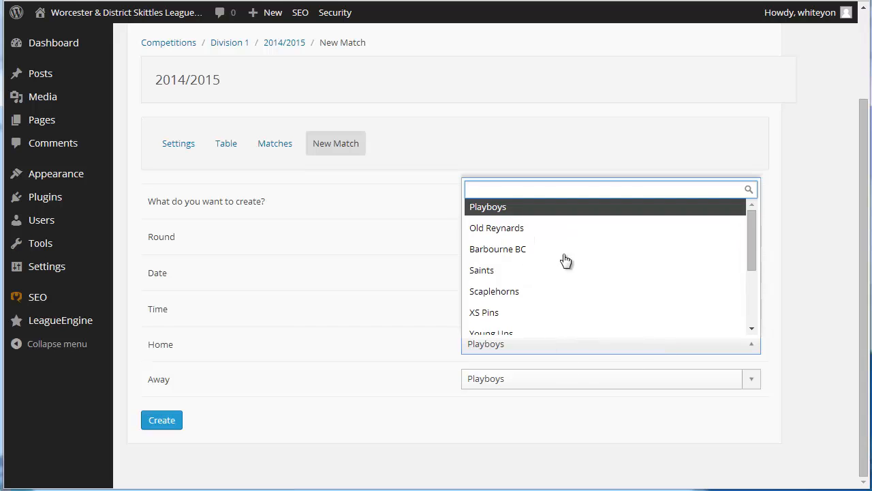
pyautogui.click(630, 448)
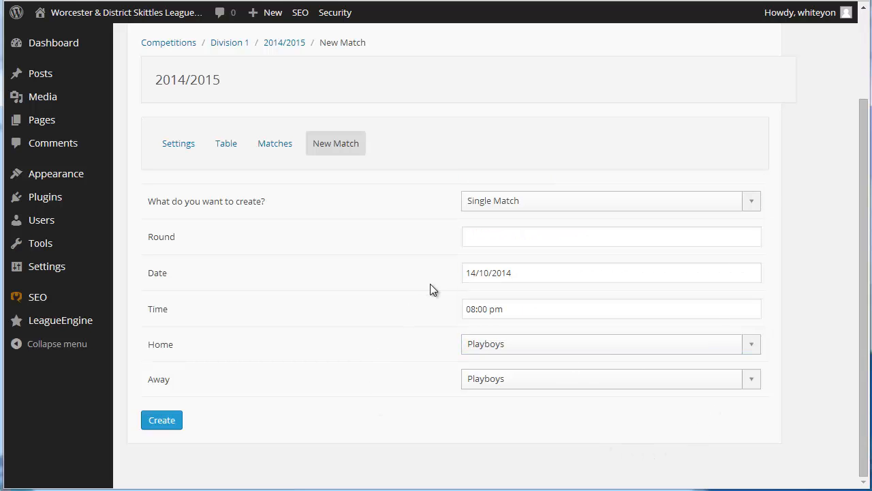
pyautogui.hotkey('alt', 'Tab')
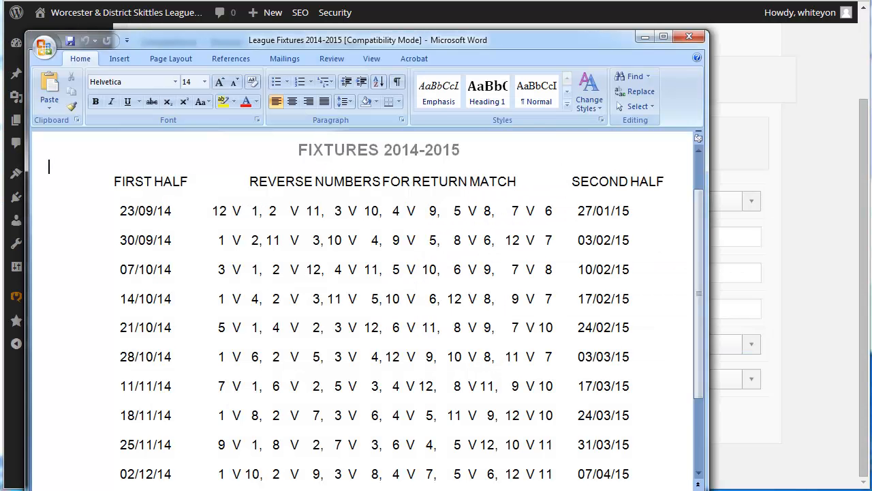
pyautogui.hotkey('alt', 'Tab')
pyautogui.click(758, 326)
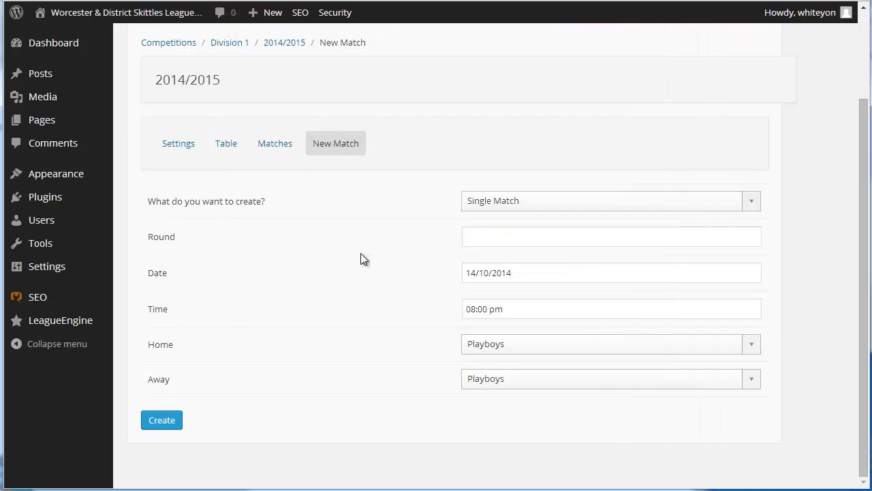
# - Leave the match form unsaved and open the settings of Division 3's 2014/2015 season from the competitions list
pyautogui.scroll(2, 361, 253)
pyautogui.click(187, 154)
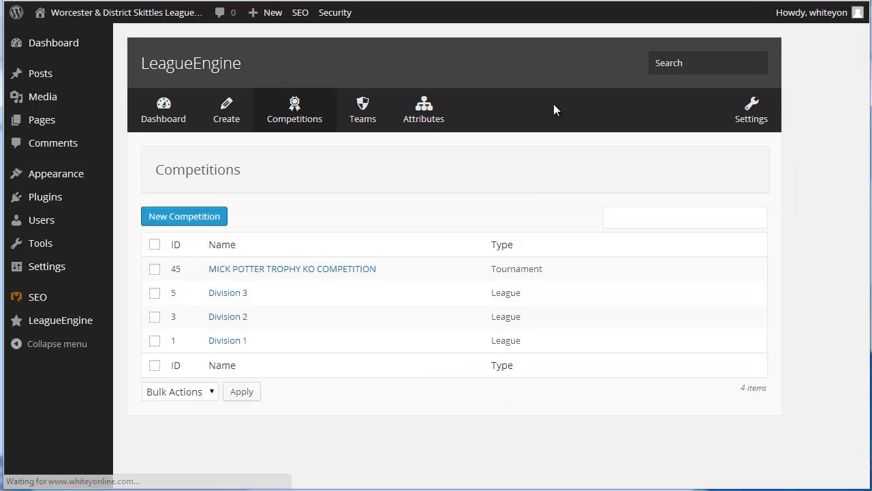
pyautogui.click(232, 292)
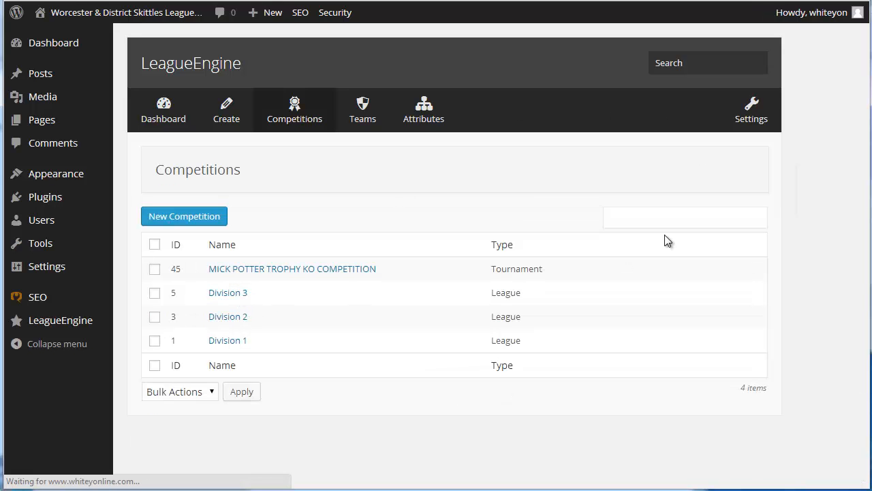
pyautogui.scroll(-3, 699, 296)
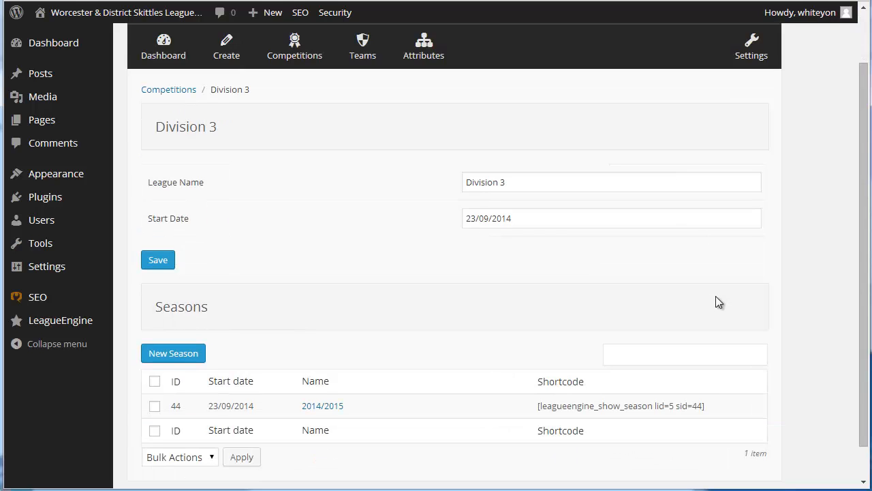
pyautogui.click(330, 370)
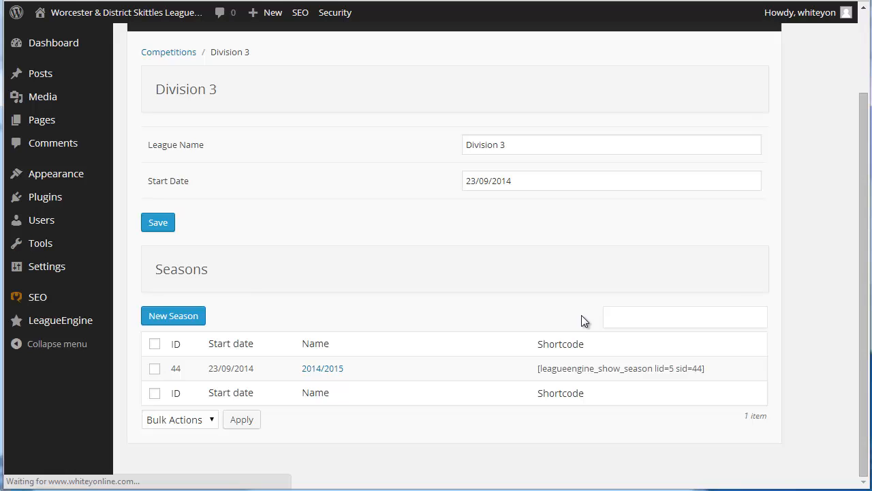
pyautogui.scroll(-4, 578, 314)
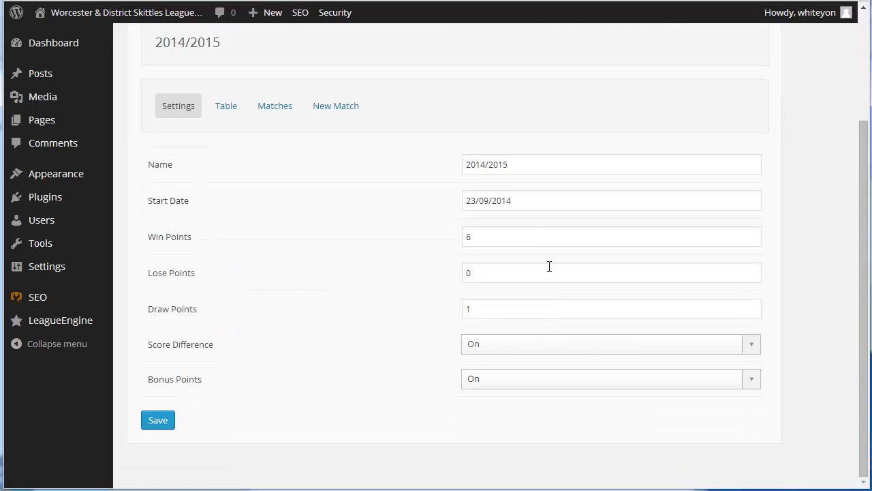
# - Review the 2014/2015 season's league table and its list of matches and scores
pyautogui.click(228, 107)
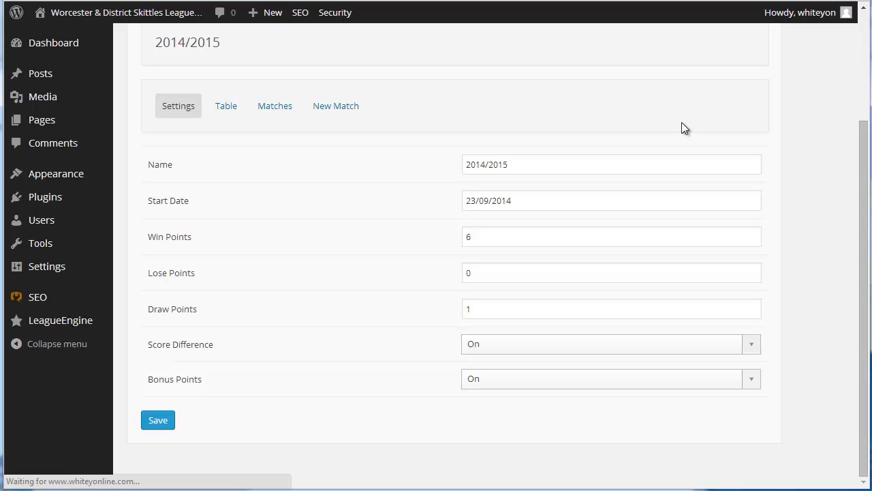
pyautogui.scroll(-5, 828, 320)
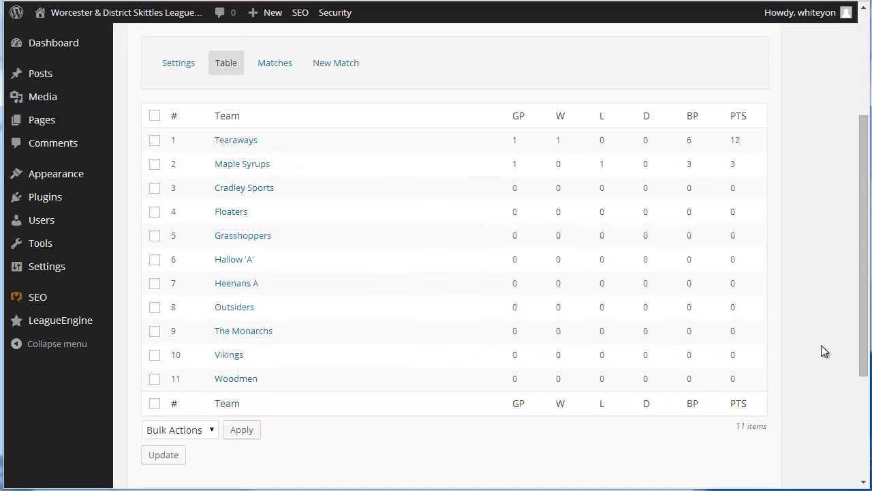
pyautogui.scroll(3, 738, 351)
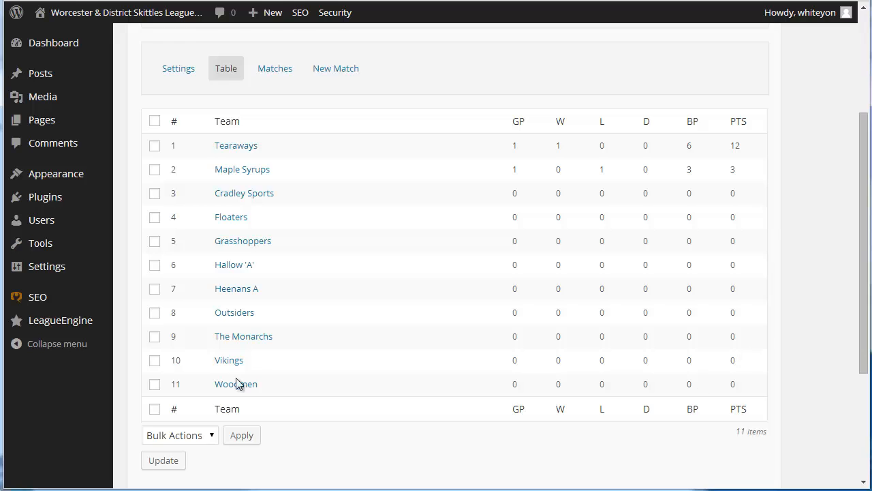
pyautogui.scroll(1, 273, 204)
pyautogui.click(283, 138)
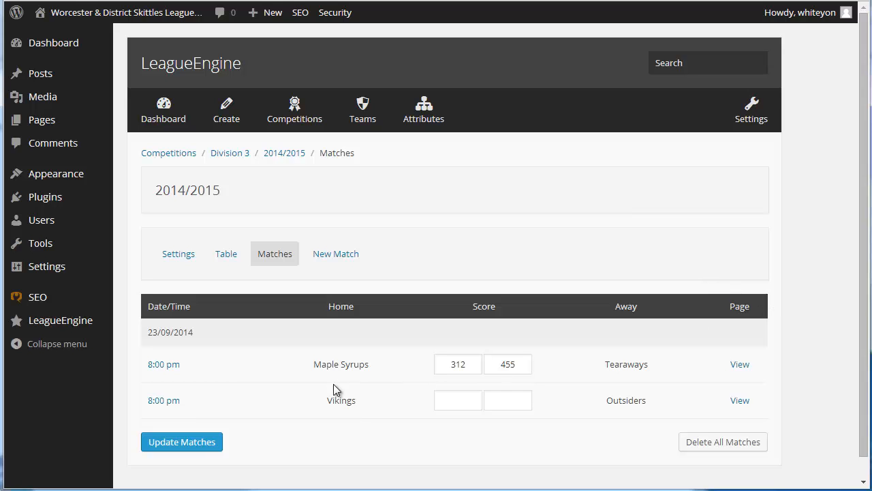
pyautogui.scroll(-1, 345, 387)
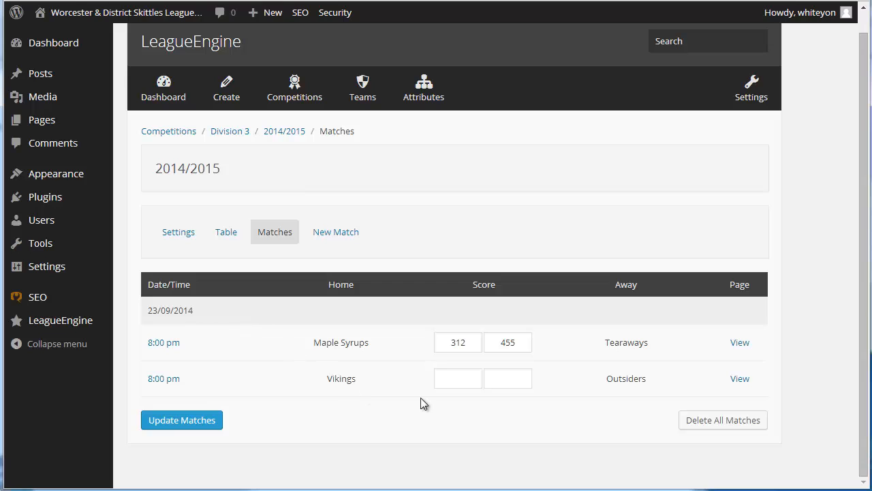
# - Open the Maple Syrups v Tearaways match, look over its scores and bonus points, and show its match report editor
pyautogui.click(165, 343)
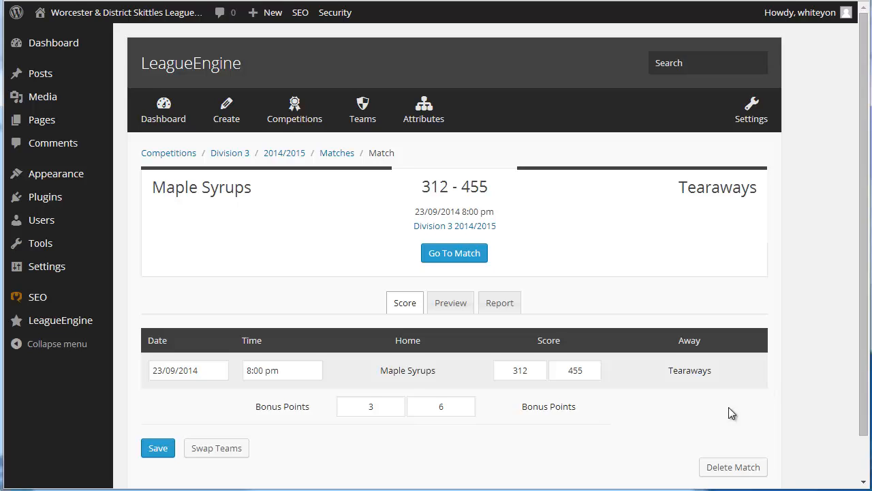
pyautogui.scroll(-2, 423, 378)
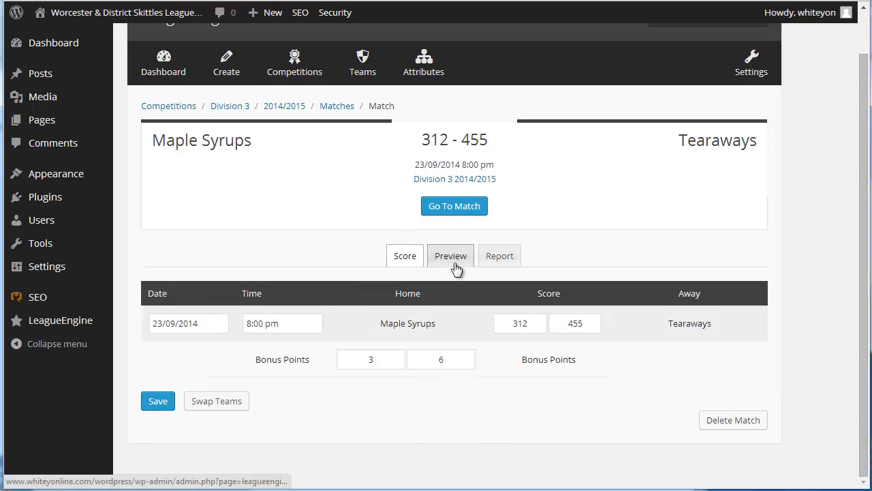
pyautogui.click(506, 257)
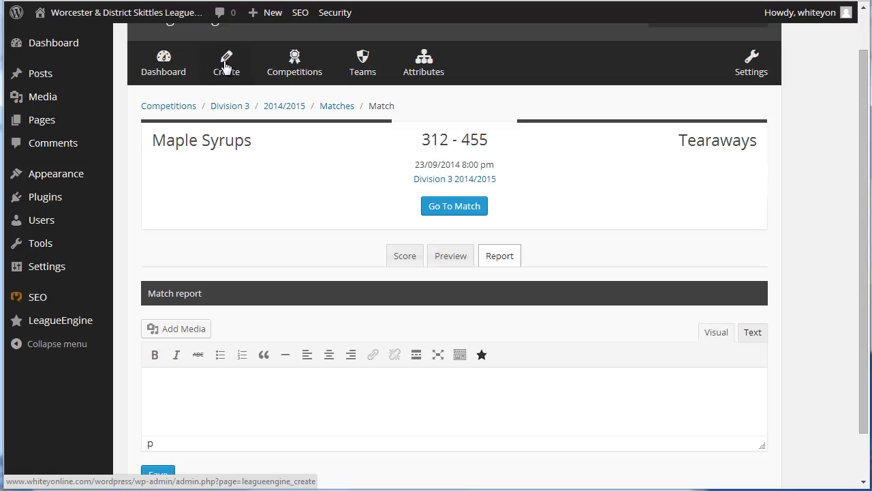
# - Start creating a new player and enter the player's full name
pyautogui.click(464, 181)
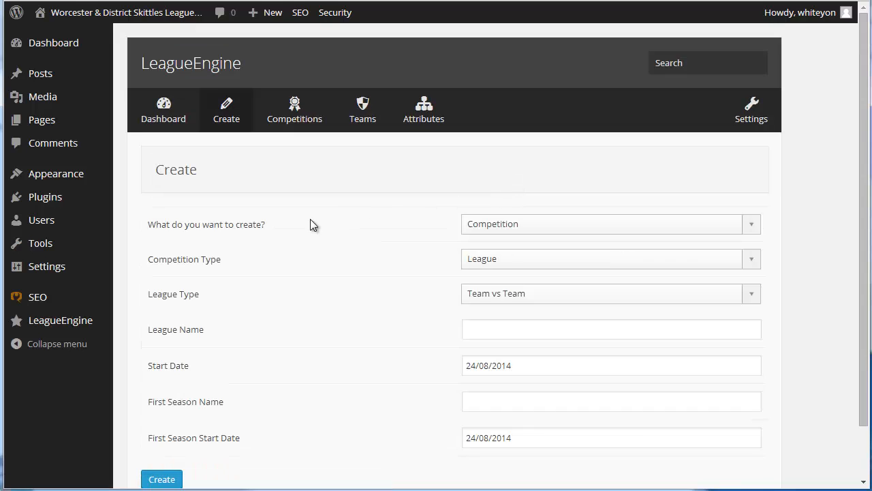
pyautogui.click(543, 226)
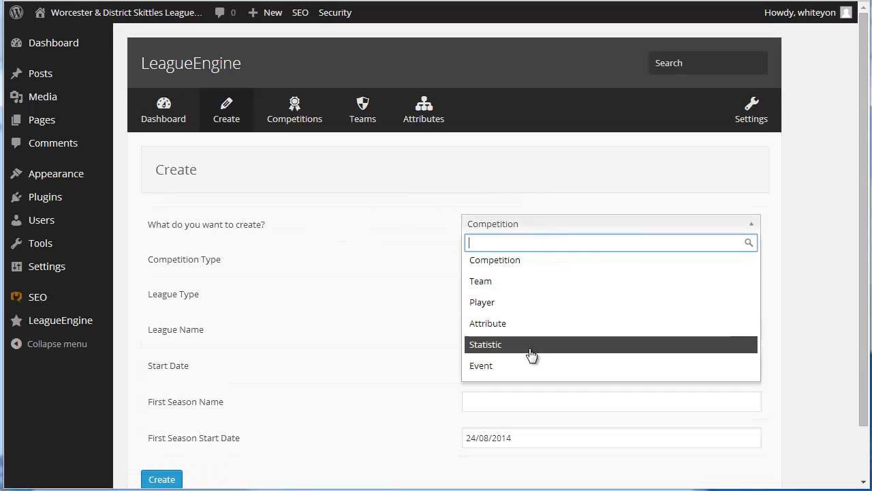
pyautogui.click(531, 302)
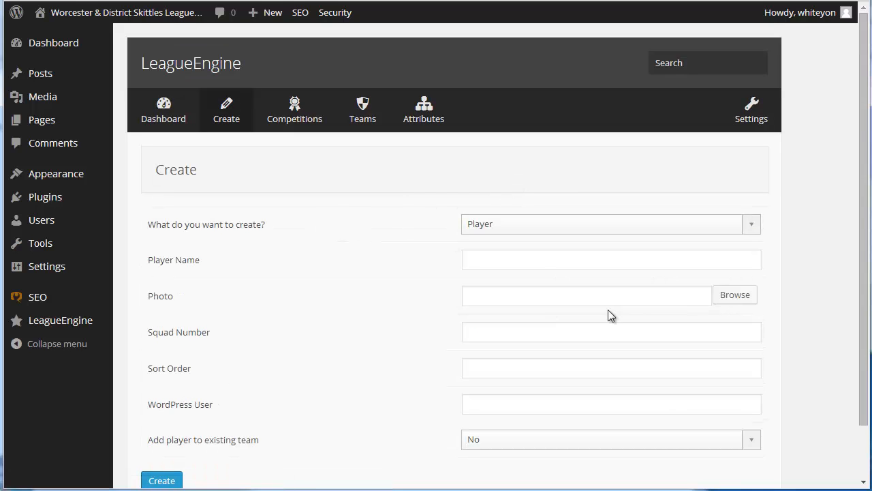
pyautogui.click(538, 259)
pyautogui.write('Bo')
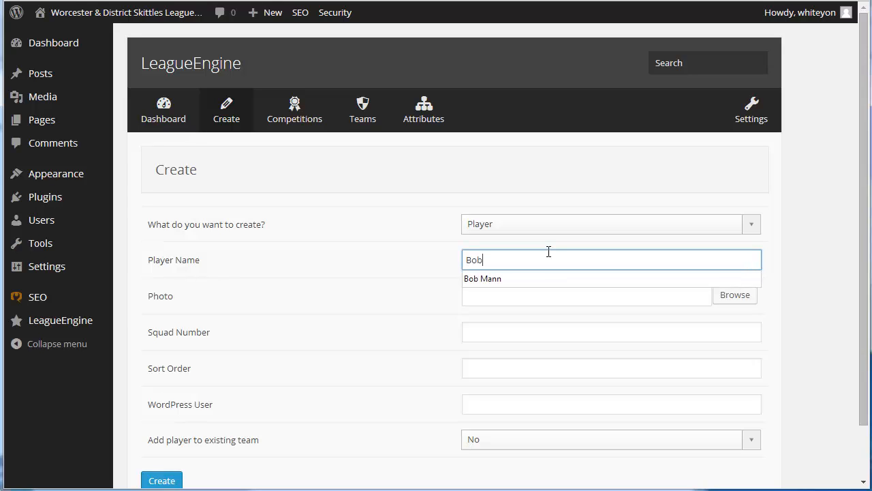
pyautogui.write('b')
pyautogui.click(511, 279)
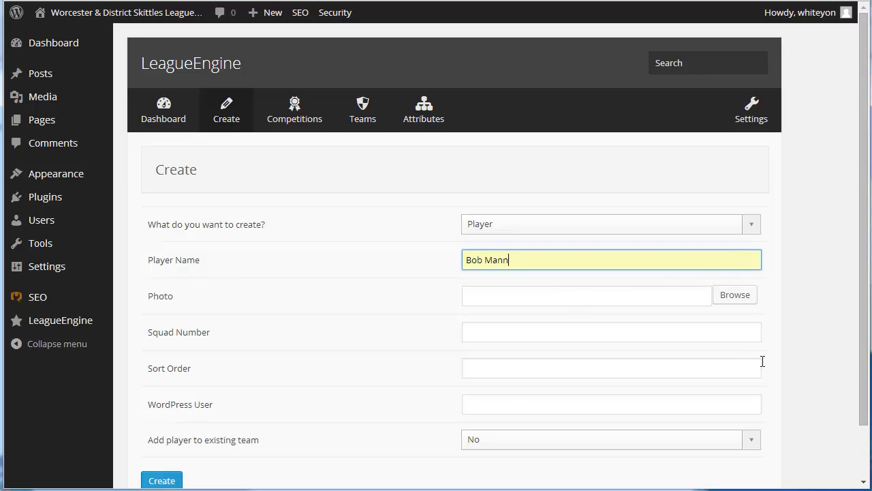
# - Choose to add the new player to an existing team and set the league to Division 3
pyautogui.scroll(-2, 697, 378)
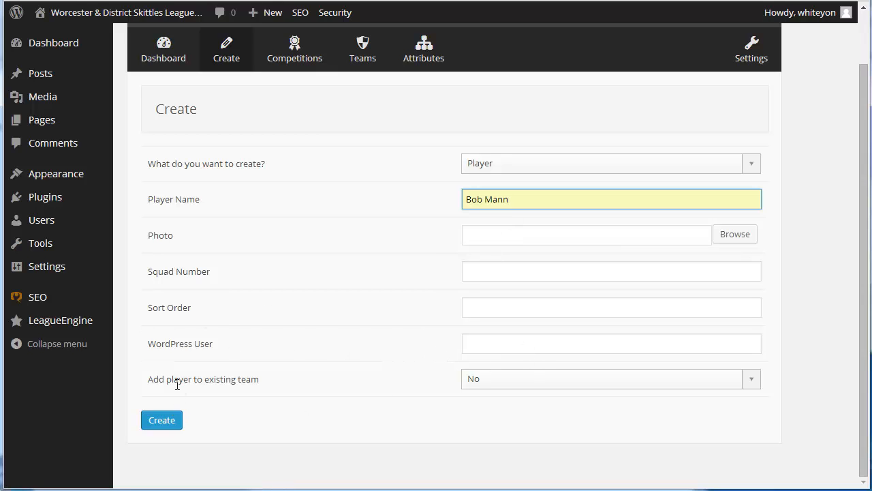
pyautogui.click(511, 379)
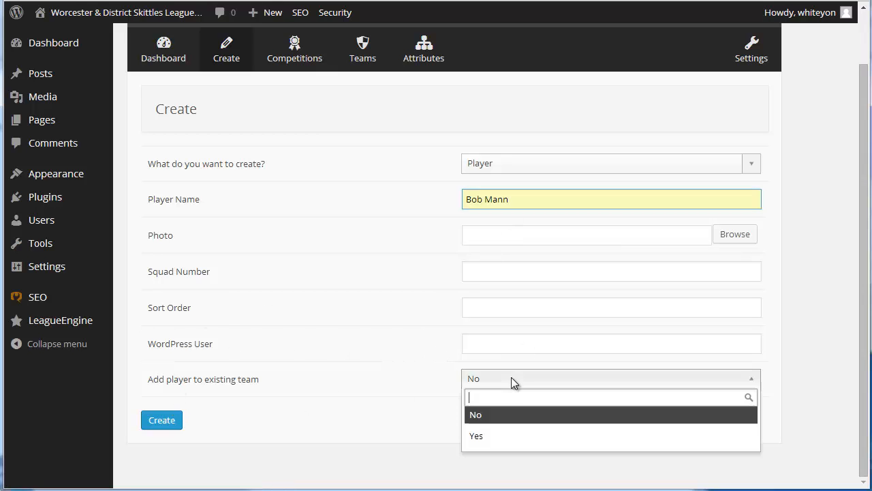
pyautogui.click(491, 442)
pyautogui.scroll(-3, 685, 396)
pyautogui.click(541, 313)
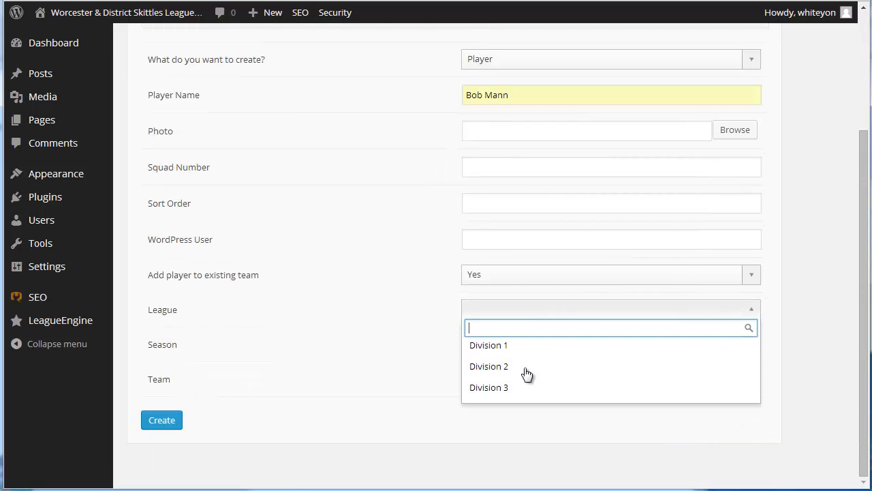
pyautogui.click(518, 389)
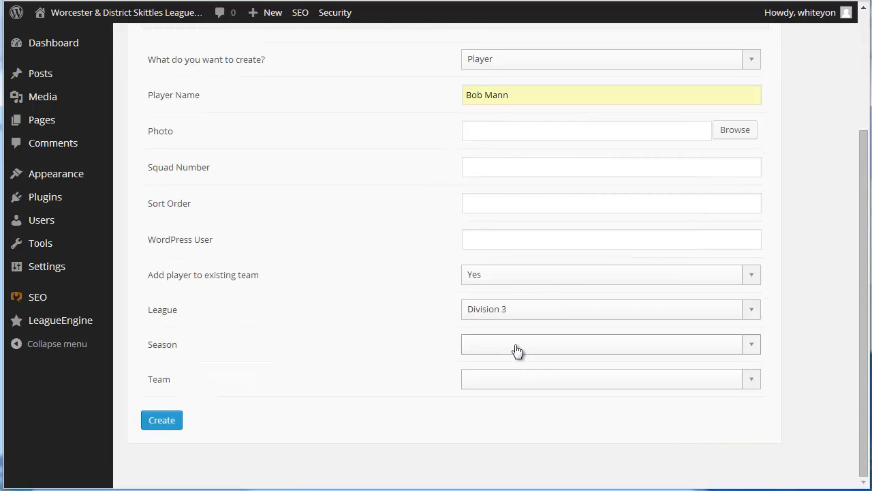
# - Assign the player to the Woodmen team for season 2014/2015, create the player and display the players list
pyautogui.click(517, 348)
pyautogui.click(655, 349)
pyautogui.click(647, 347)
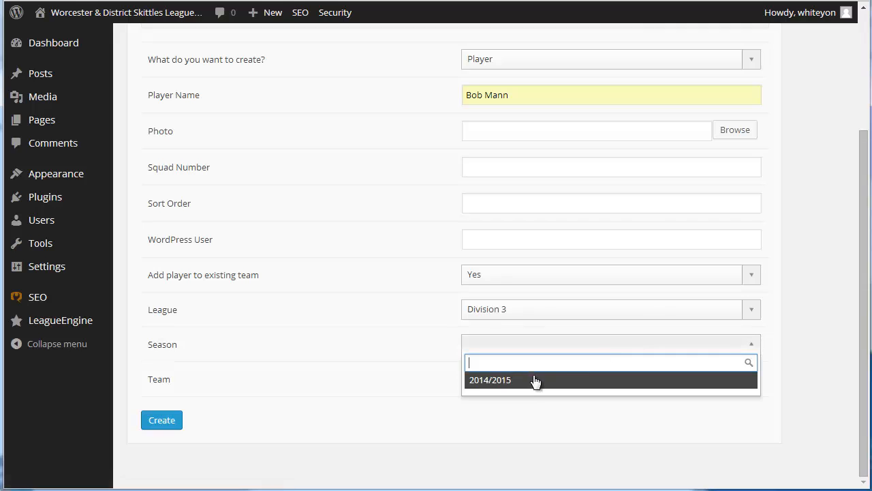
pyautogui.click(535, 380)
pyautogui.click(537, 381)
pyautogui.click(543, 382)
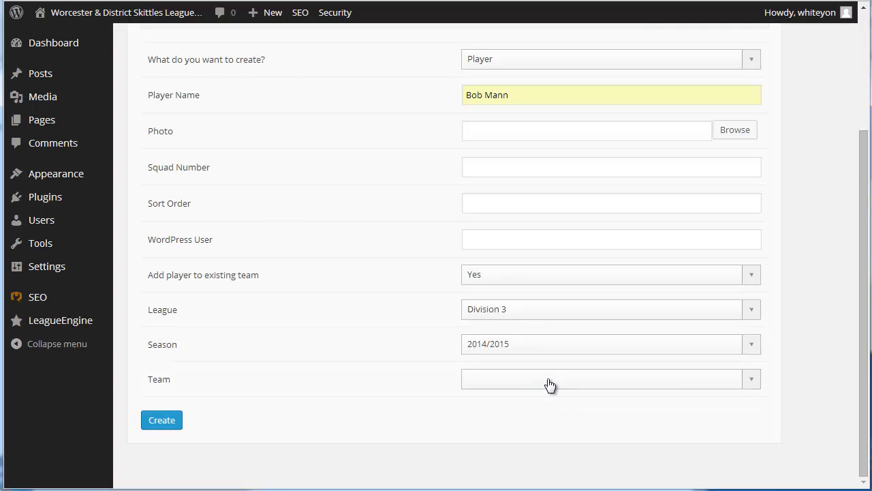
pyautogui.click(539, 384)
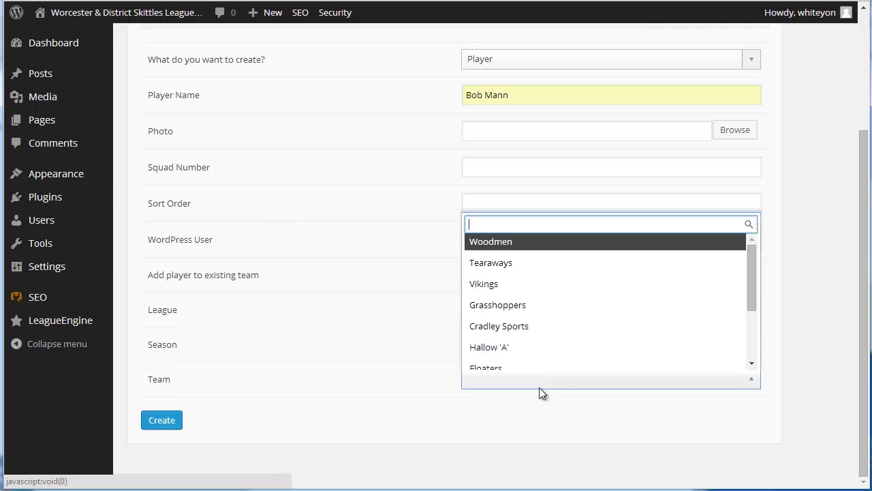
pyautogui.click(527, 240)
pyautogui.click(167, 424)
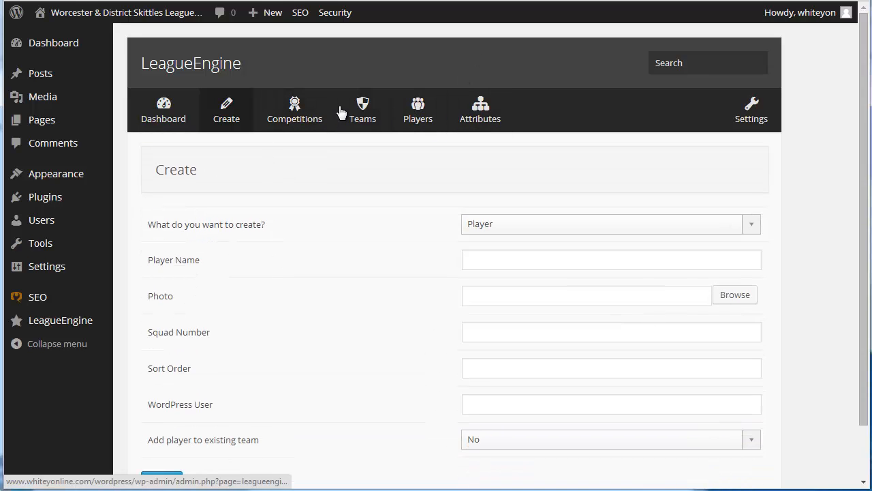
pyautogui.click(421, 123)
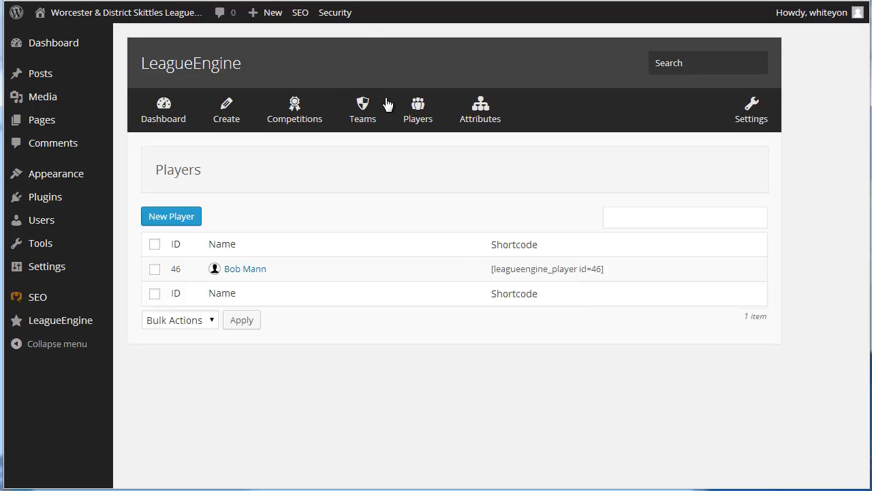
# - Open Division 3's 2014/2015 season from the competitions list and start a new single match
pyautogui.click(300, 128)
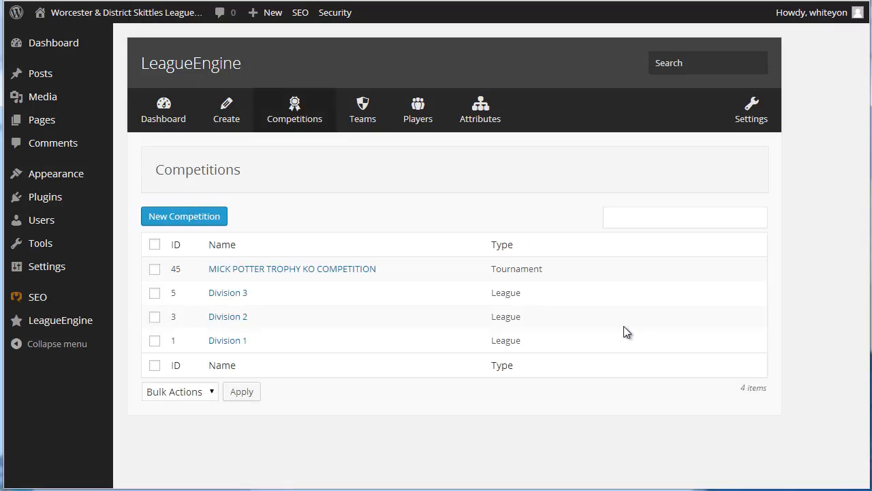
pyautogui.click(229, 293)
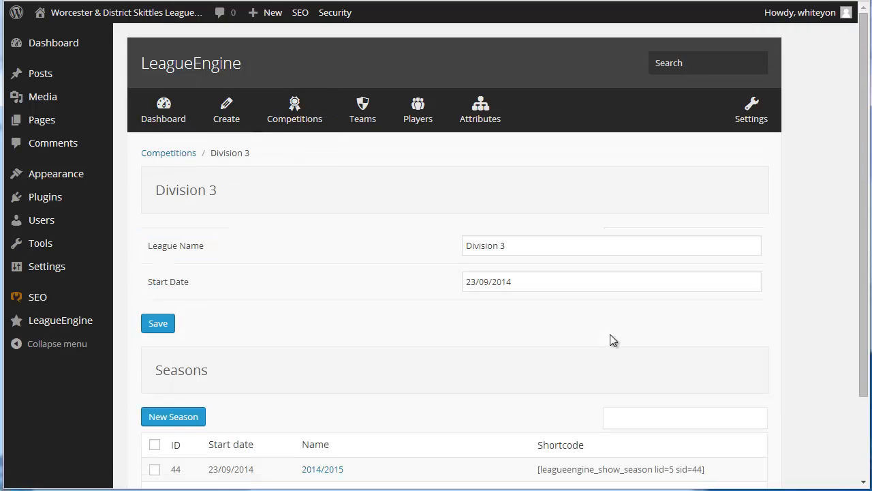
pyautogui.scroll(-1, 670, 372)
pyautogui.scroll(-1, 670, 373)
pyautogui.click(319, 369)
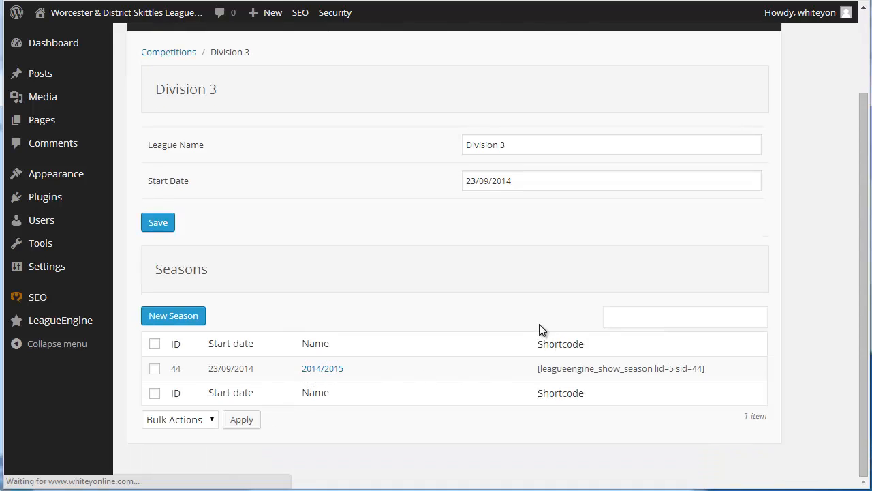
pyautogui.scroll(-2, 716, 351)
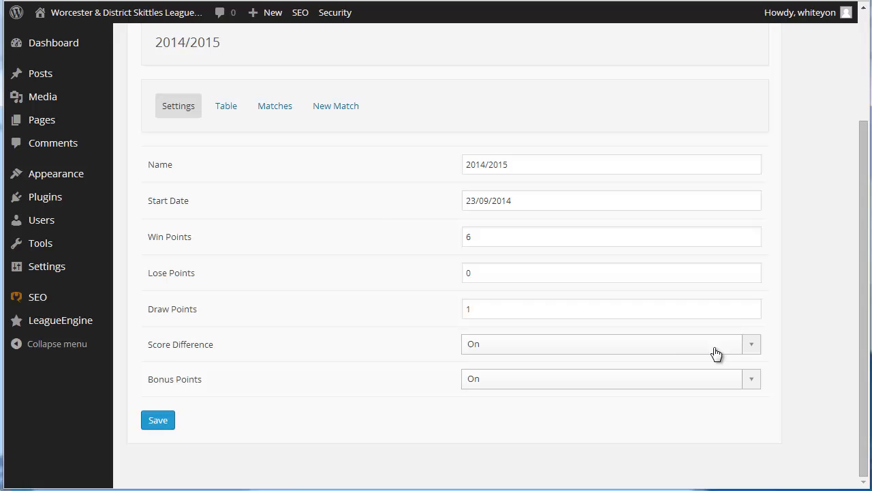
pyautogui.click(331, 108)
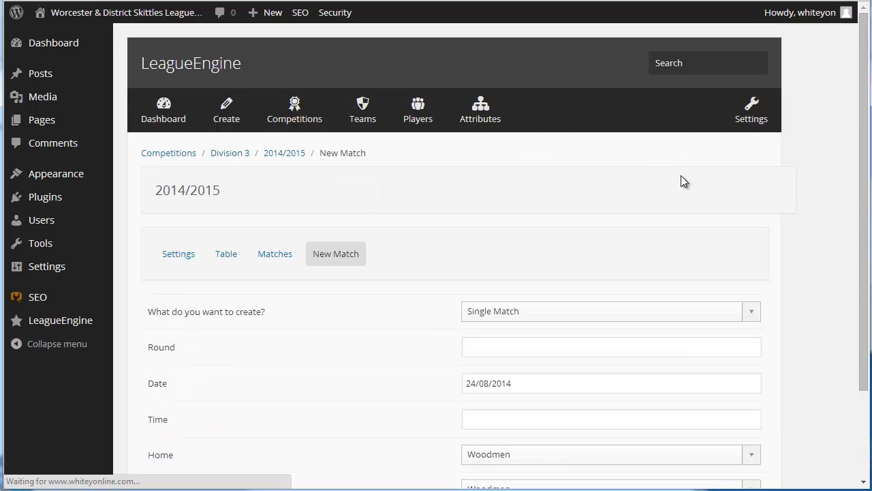
pyautogui.scroll(-2, 849, 380)
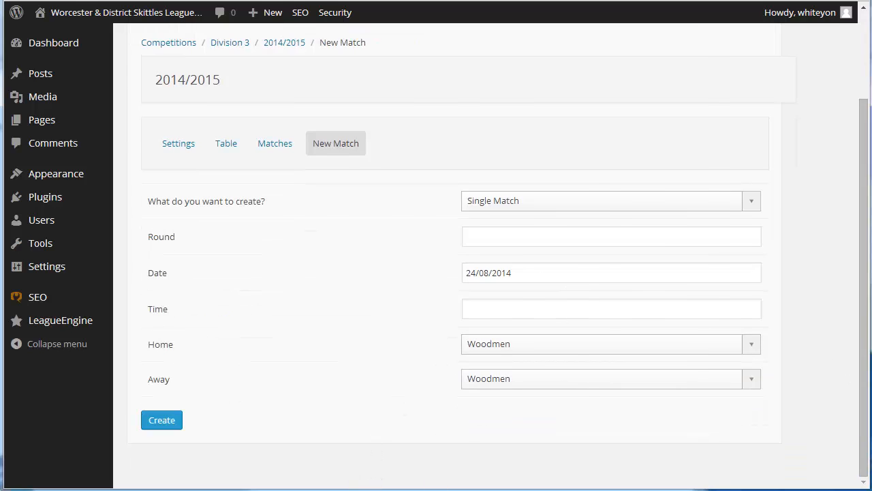
# - Consult the fixtures document in Word and set the new match's date to 23/09/2014
pyautogui.hotkey('alt', 'Tab')
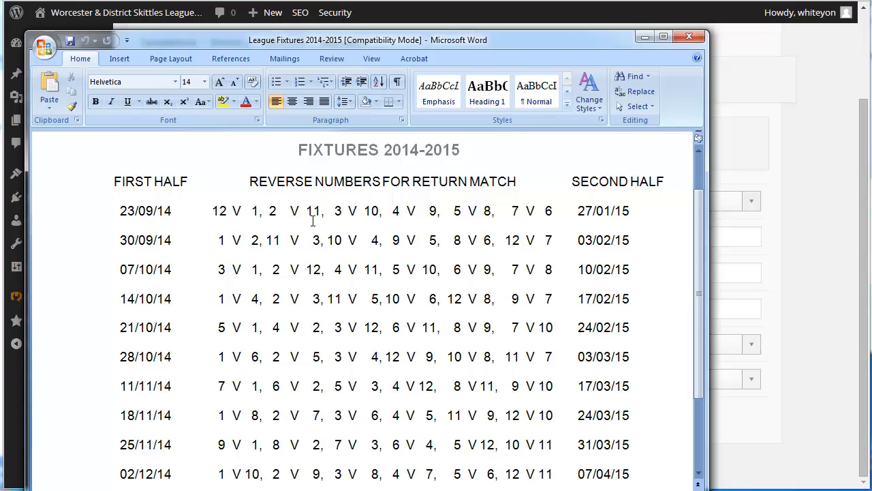
pyautogui.click(802, 306)
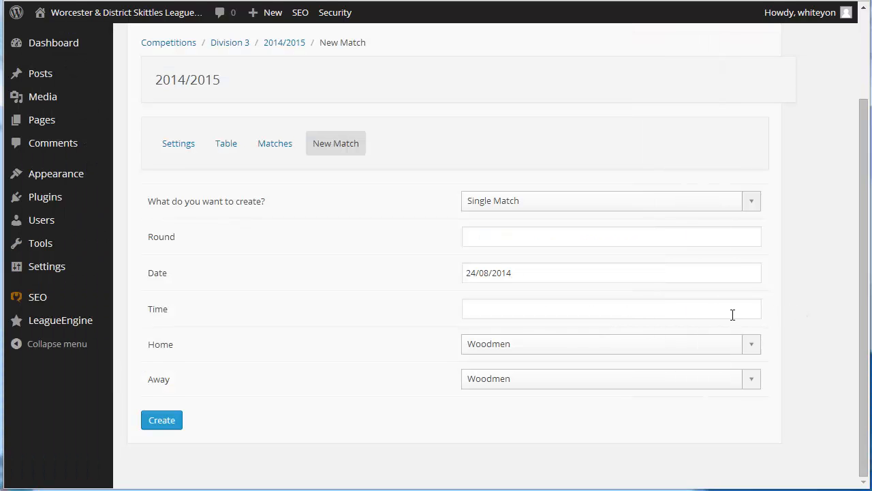
pyautogui.click(527, 276)
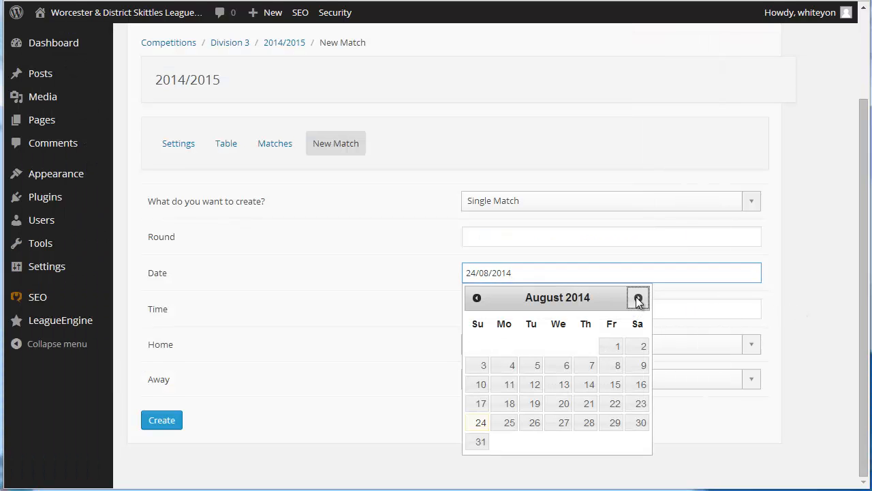
pyautogui.click(640, 300)
pyautogui.click(510, 405)
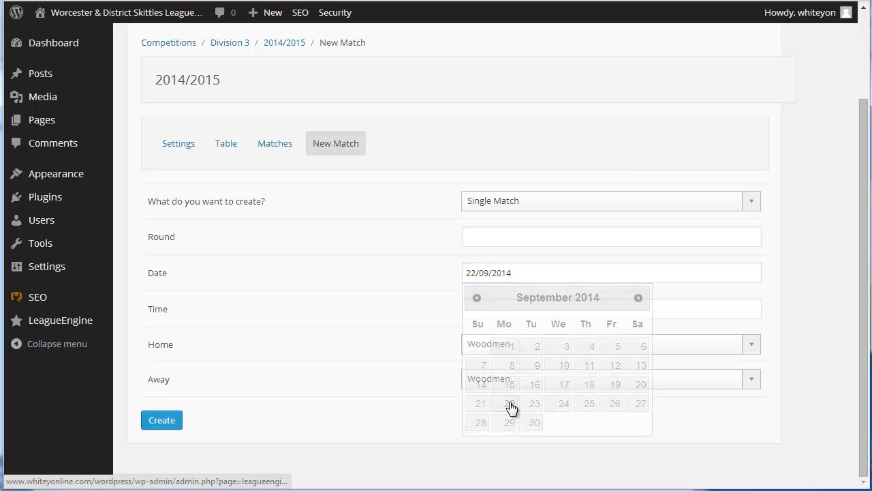
pyautogui.click(492, 272)
pyautogui.click(535, 403)
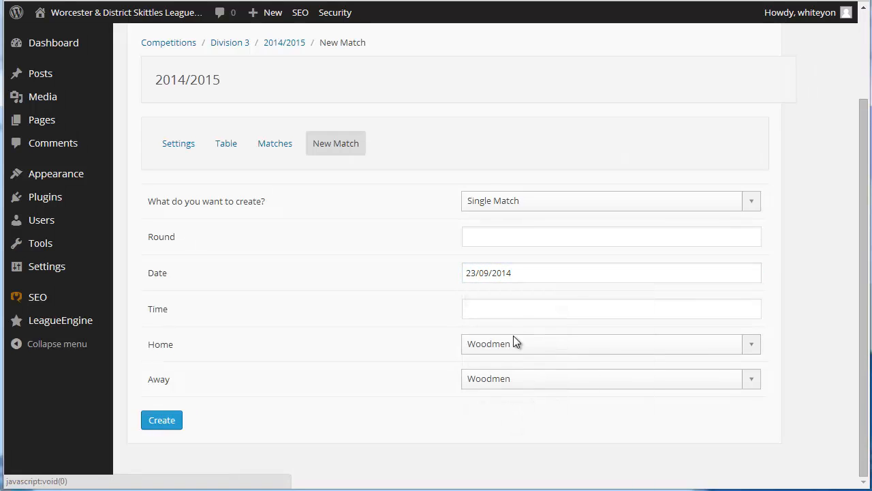
# - Set the new match's time to 08:00 pm
pyautogui.click(506, 308)
pyautogui.moveTo(553, 379); pyautogui.dragTo(635, 377)
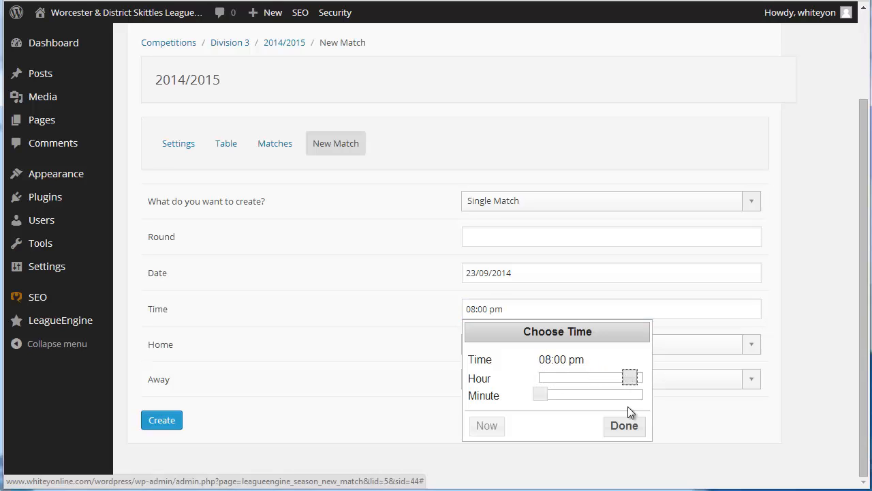
pyautogui.click(625, 426)
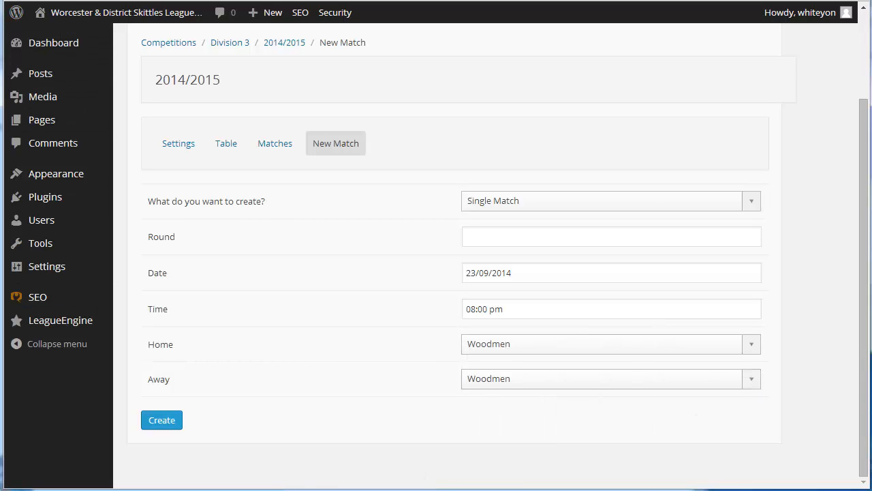
# - Consult the fixtures and team list documents in Word and set the new match's home team to Grasshoppers
pyautogui.click(326, 489)
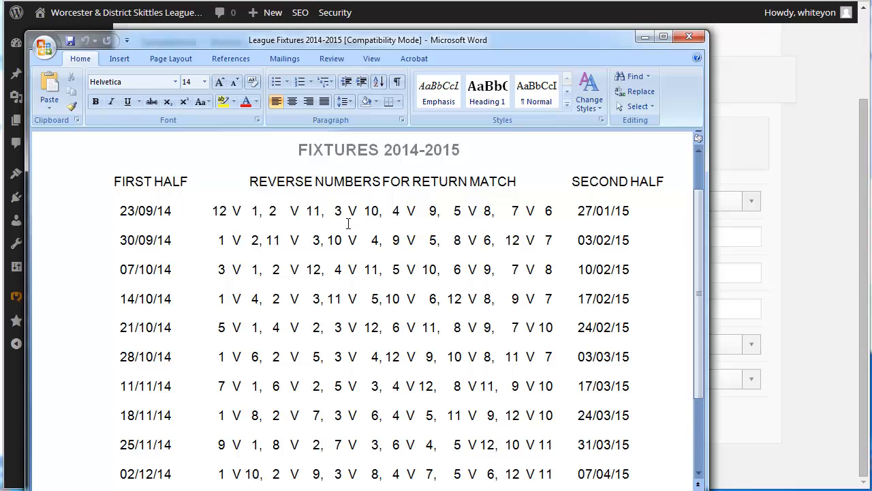
pyautogui.click(1, 243)
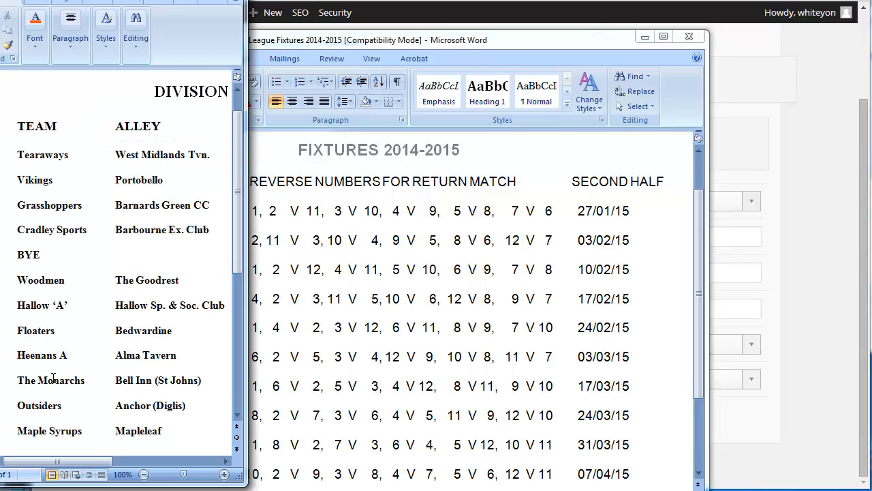
pyautogui.click(771, 343)
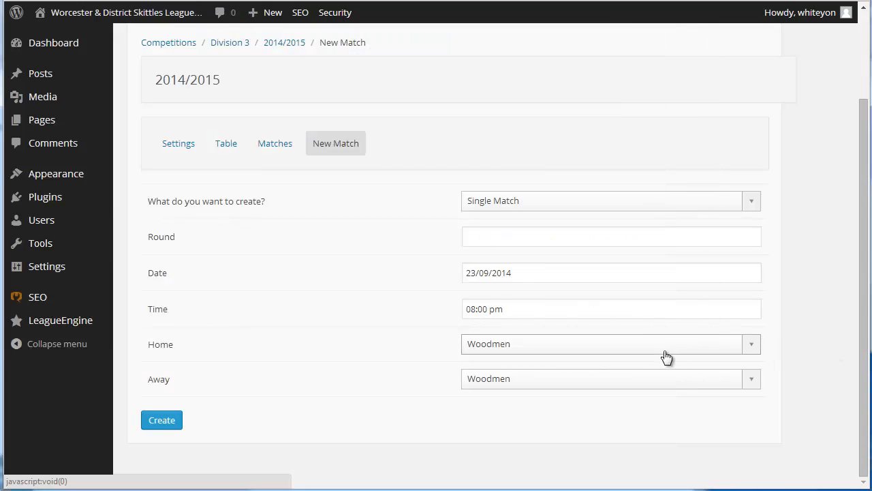
pyautogui.click(666, 358)
pyautogui.click(578, 272)
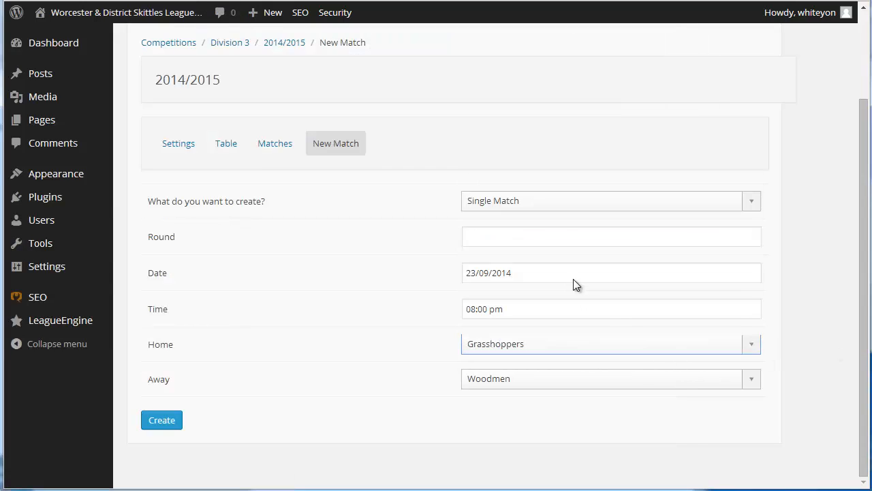
# - Create the match with The Monarchs as the away team and display the season's list of matches
pyautogui.click(622, 392)
pyautogui.scroll(-3, 693, 314)
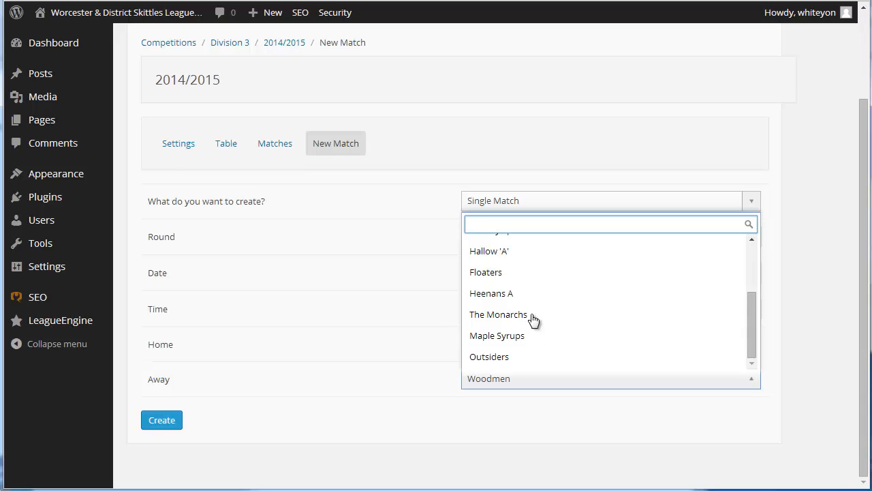
pyautogui.click(534, 319)
pyautogui.click(169, 419)
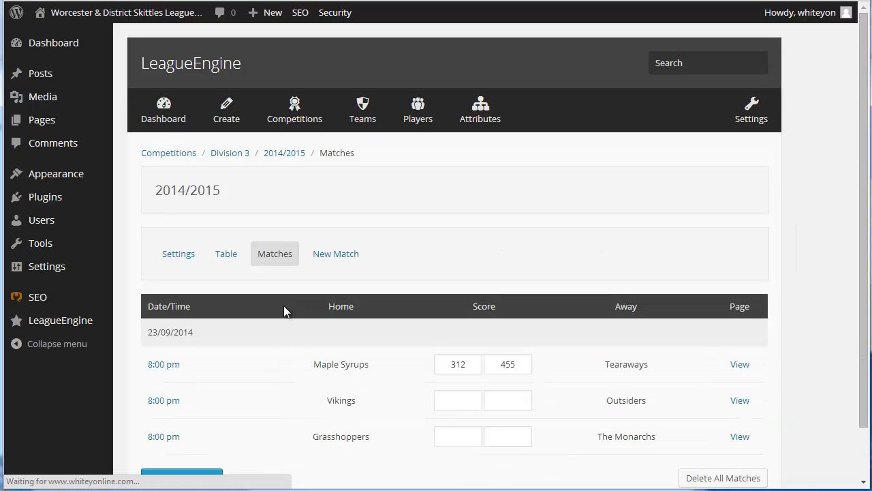
pyautogui.scroll(-2, 259, 400)
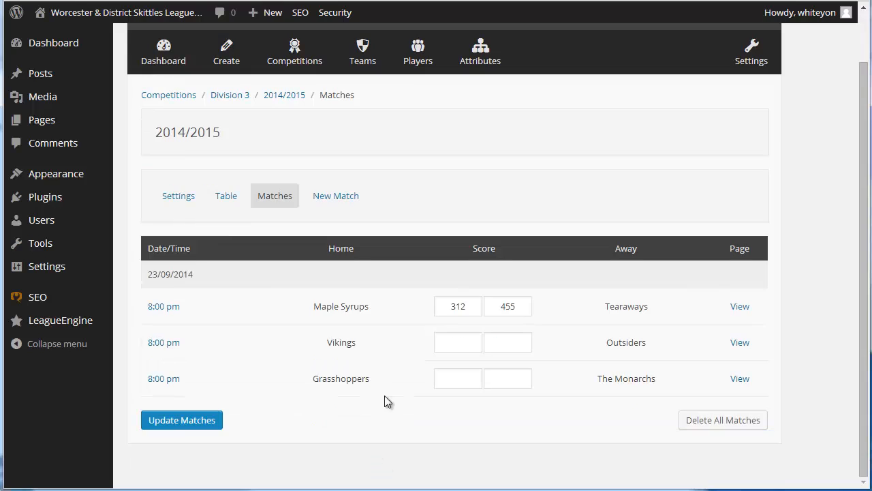
# - Start another single match in the season, consult the Word fixtures document and set the match's date to 23/09/2014
pyautogui.click(343, 199)
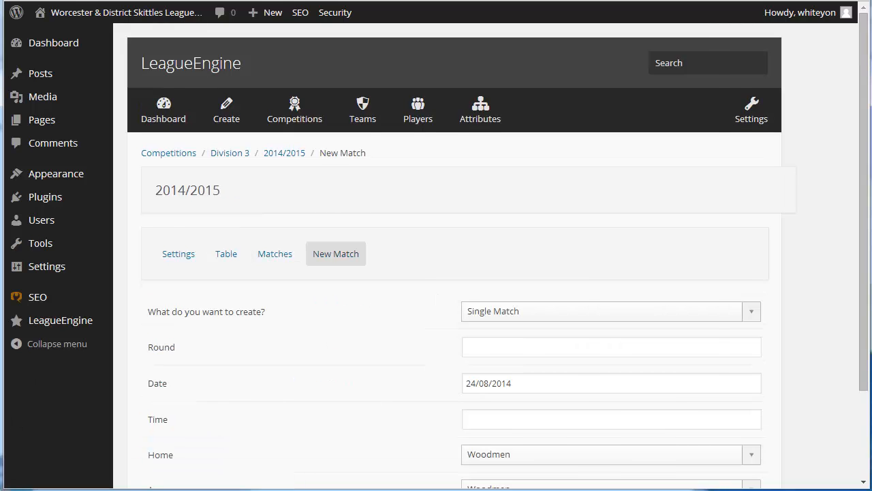
pyautogui.hotkey('alt', 'Tab')
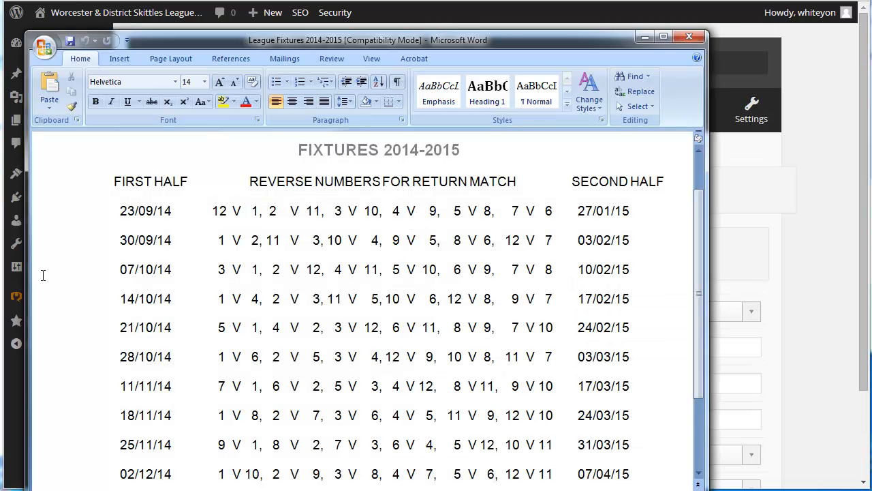
pyautogui.hotkey('alt', 'Tab')
pyautogui.click(804, 393)
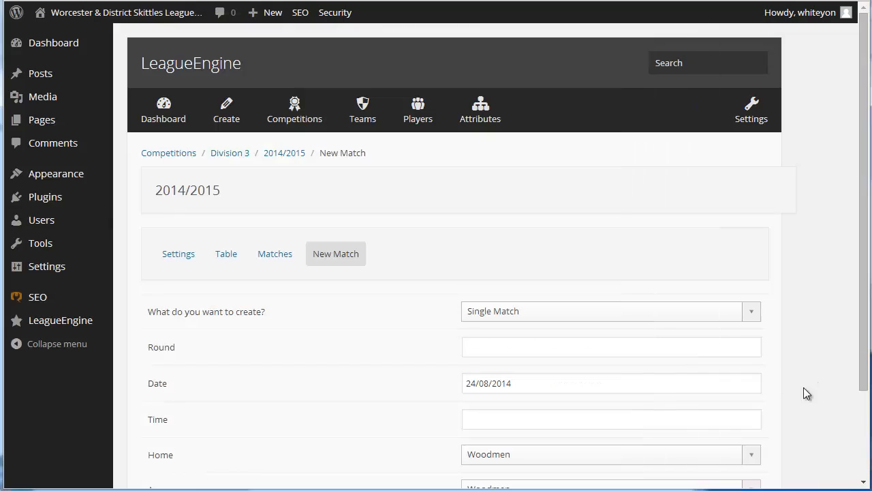
pyautogui.scroll(-2, 581, 332)
pyautogui.click(562, 272)
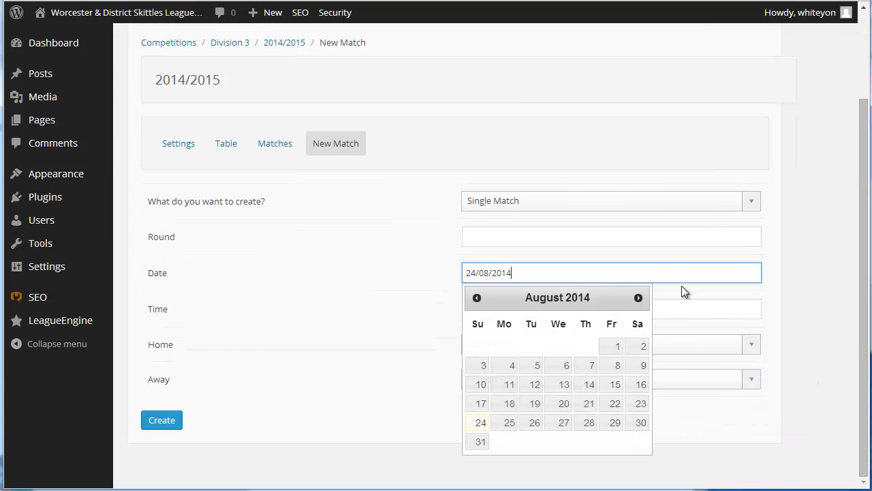
pyautogui.click(637, 298)
pyautogui.click(535, 403)
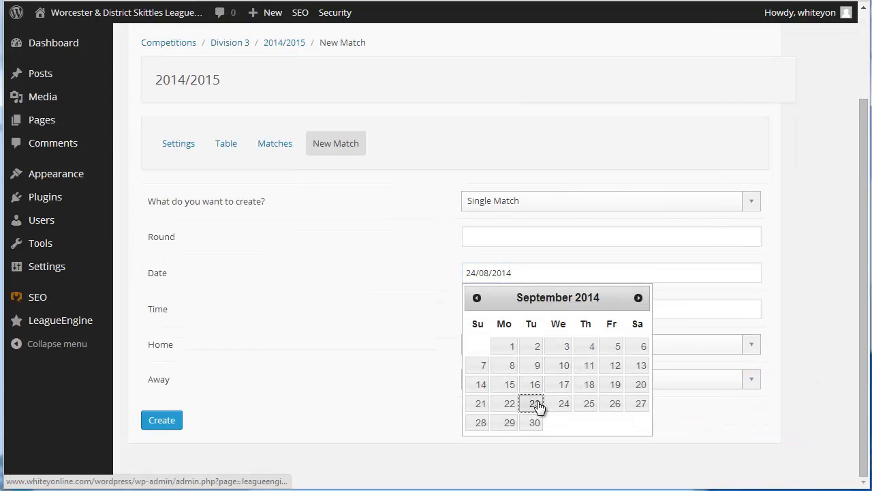
# - Set the time of this second match to 08:00 pm
pyautogui.click(538, 313)
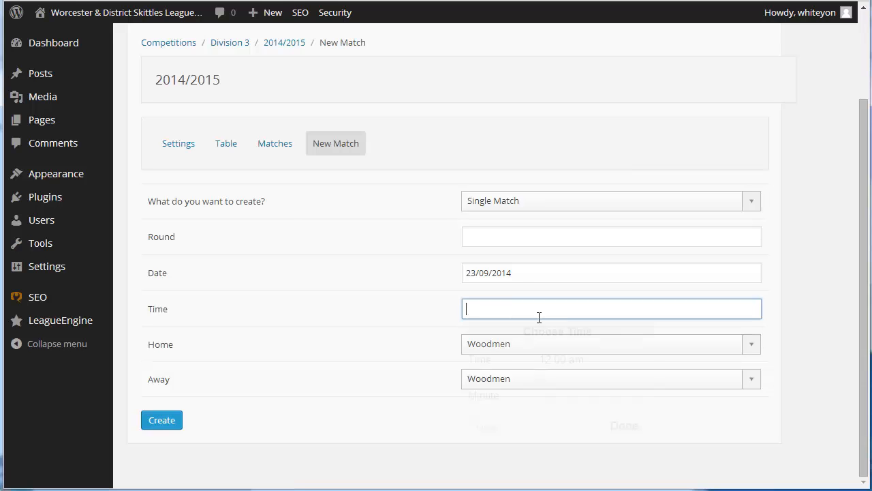
pyautogui.moveTo(548, 376); pyautogui.dragTo(631, 377)
pyautogui.click(626, 424)
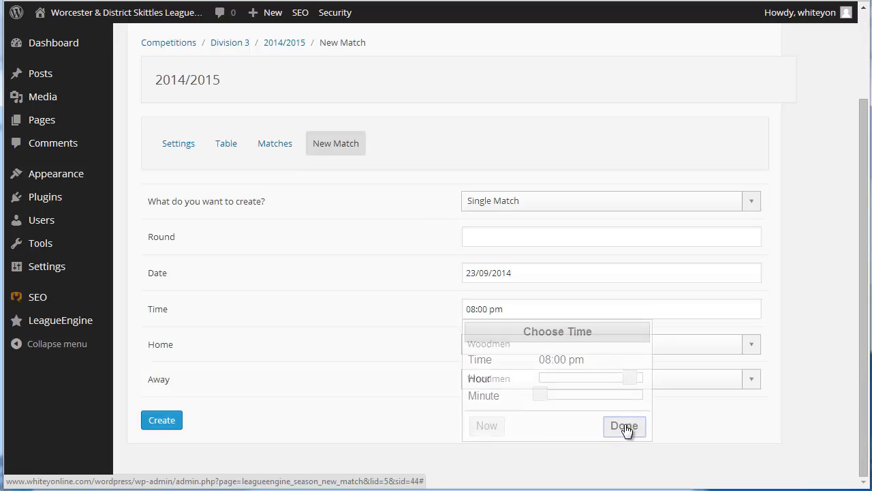
# - Check the team list in Word and set the match's home team to Cradley Sports
pyautogui.hotkey('alt', 'Tab')
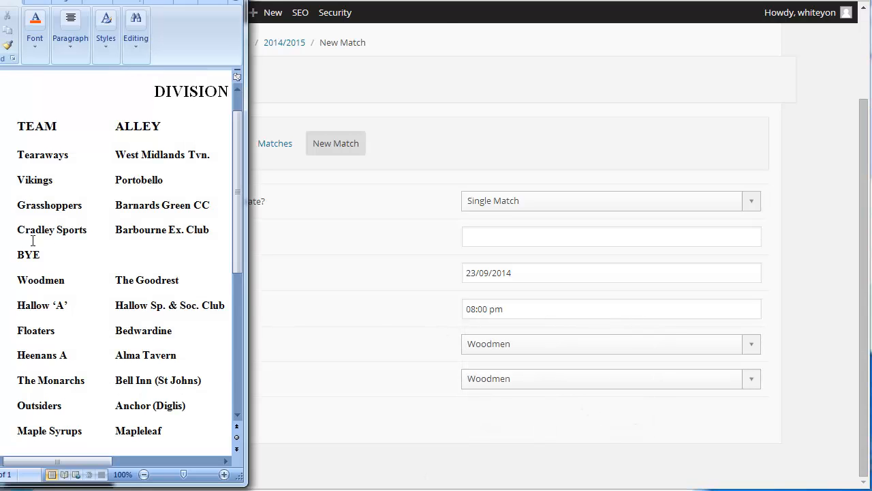
pyautogui.click(589, 346)
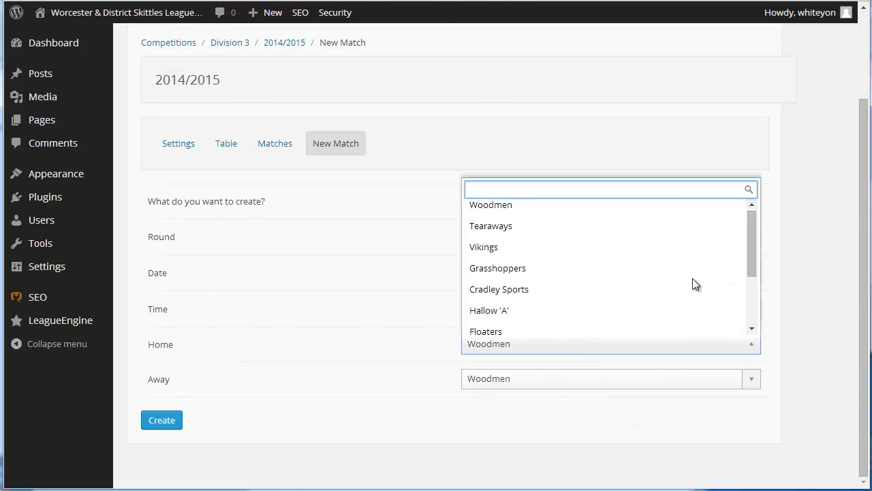
pyautogui.click(569, 291)
# - Look up the opponent in the Word team list, set the away team to Heenans A and create the match
pyautogui.hotkey('alt', 'Tab')
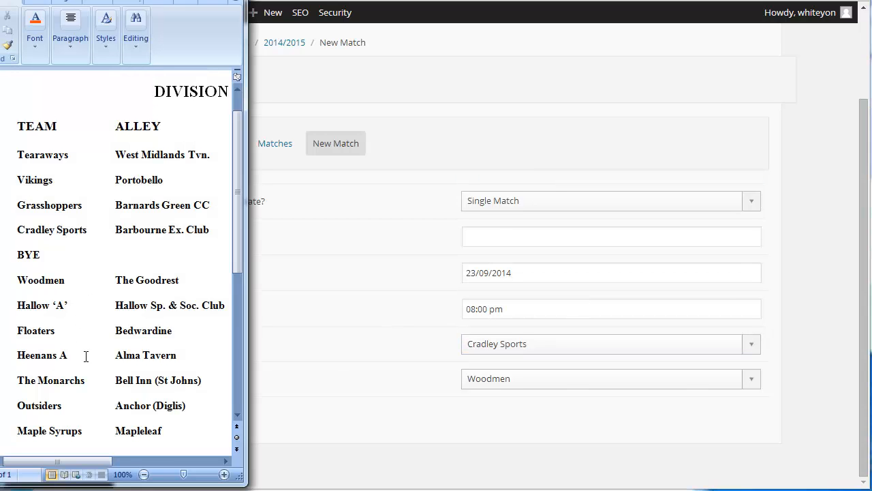
pyautogui.hotkey('alt', 'Tab')
pyautogui.click(571, 378)
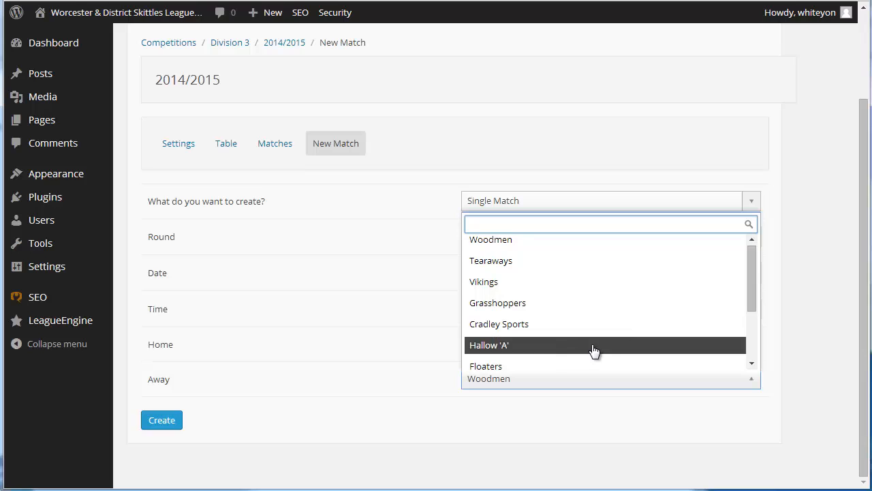
pyautogui.scroll(-3, 599, 349)
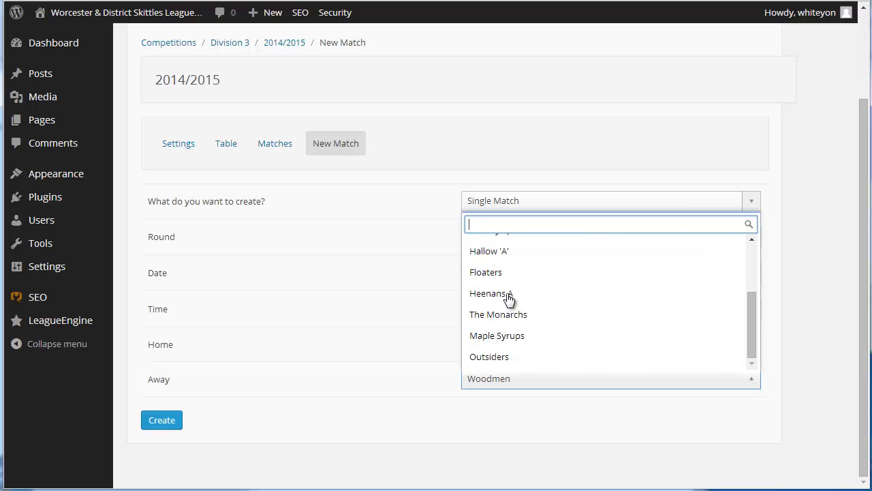
pyautogui.click(507, 293)
pyautogui.click(162, 419)
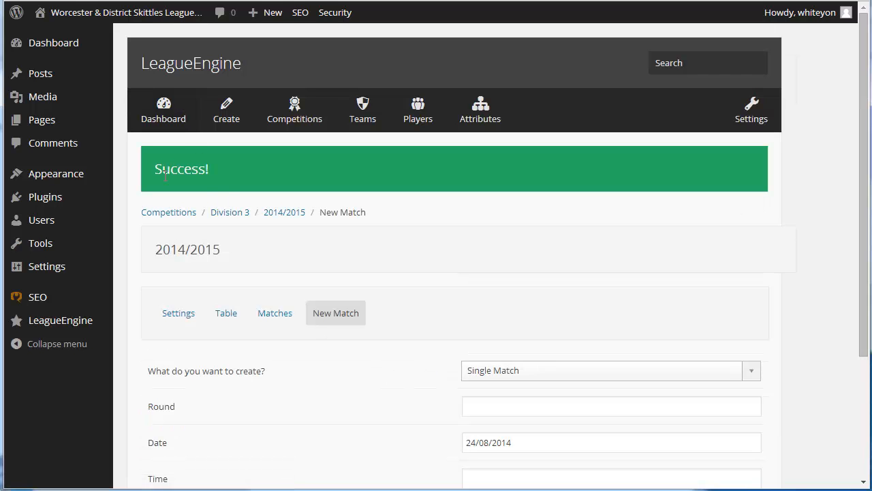
# - Display the 2014/2015 season's matches and review the list of home teams, scores and away teams
pyautogui.scroll(-3, 678, 313)
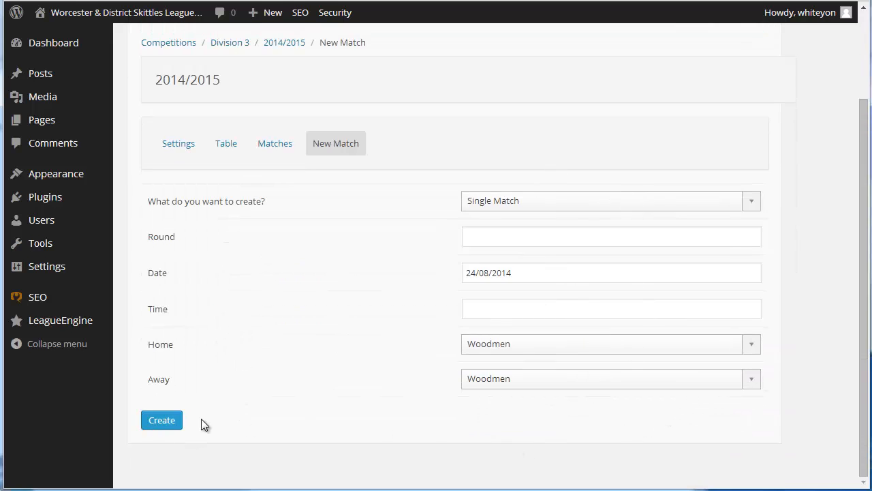
pyautogui.click(281, 145)
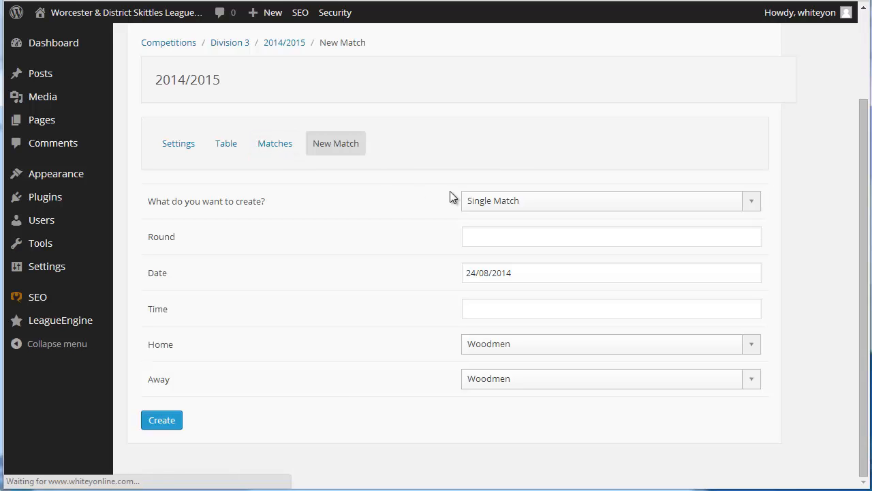
pyautogui.scroll(-2, 592, 315)
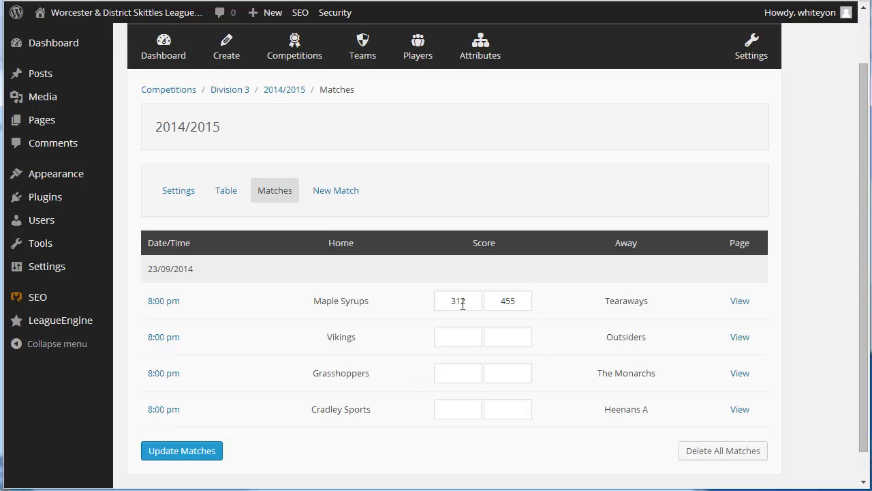
pyautogui.scroll(1, 474, 345)
pyautogui.scroll(-2, 463, 348)
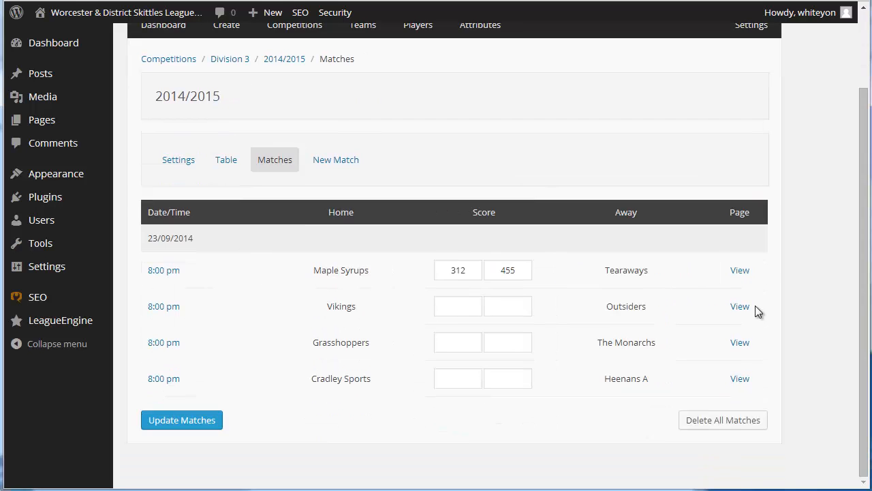
# - Open the Maple Syrups versus Tearaways match and examine its report, preview and score sections
pyautogui.click(165, 271)
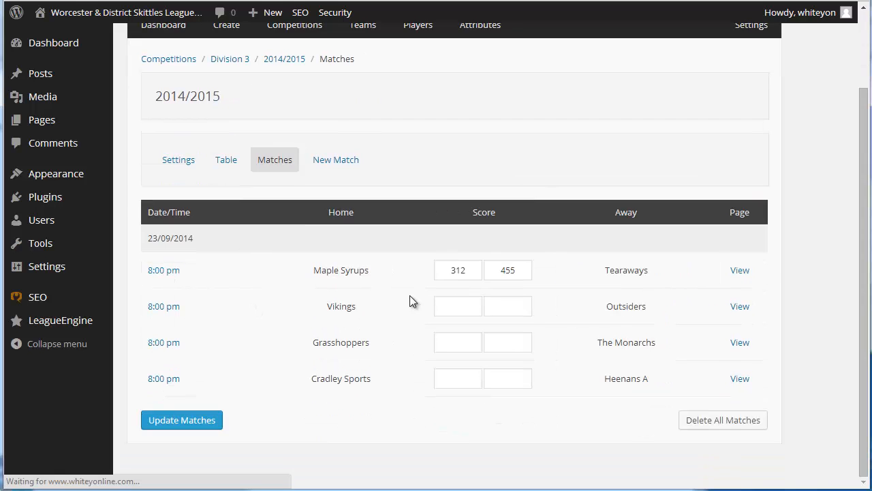
pyautogui.click(167, 271)
pyautogui.scroll(-5, 590, 355)
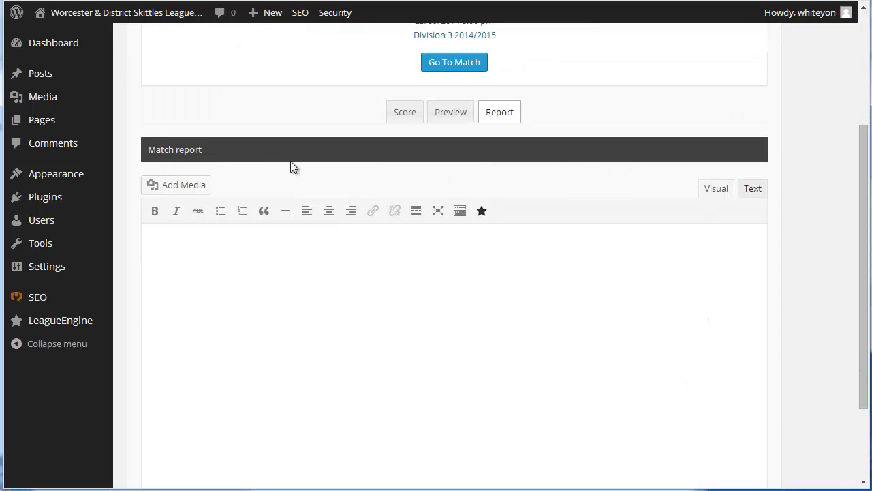
pyautogui.click(470, 114)
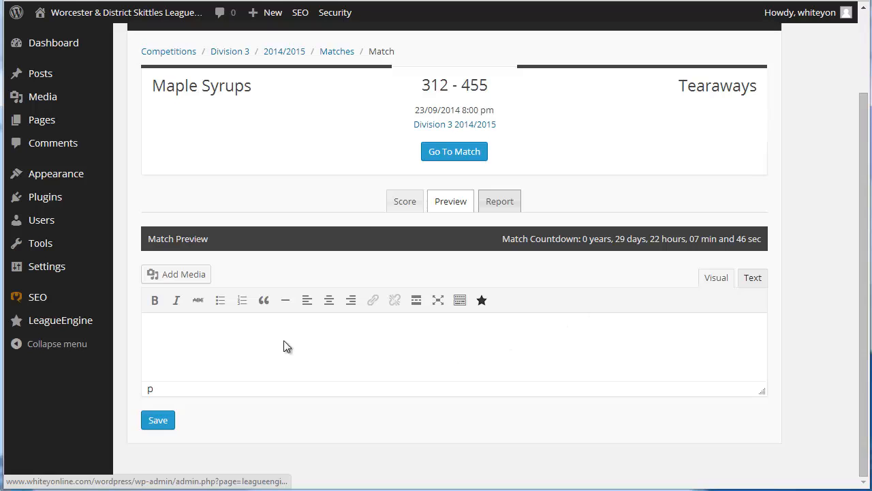
pyautogui.click(405, 201)
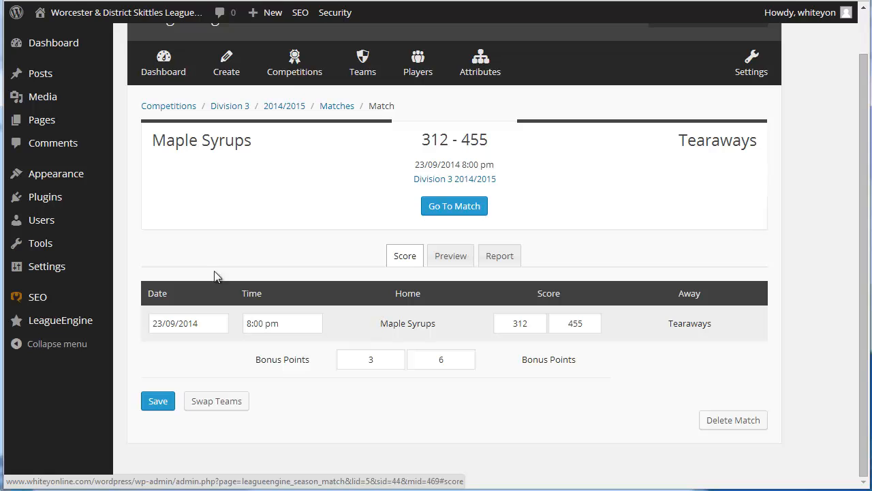
pyautogui.scroll(1, 132, 163)
# - Start a new WordPress post and title it "tester2"
pyautogui.moveTo(44, 83)
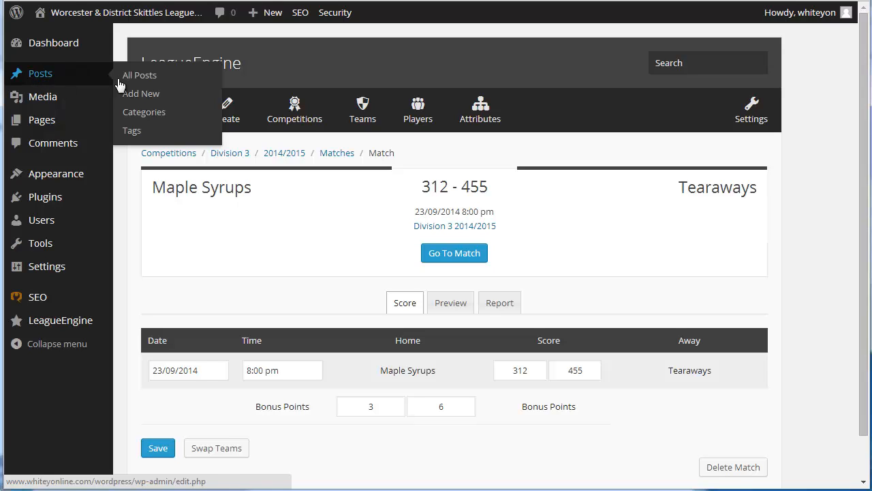
pyautogui.click(163, 95)
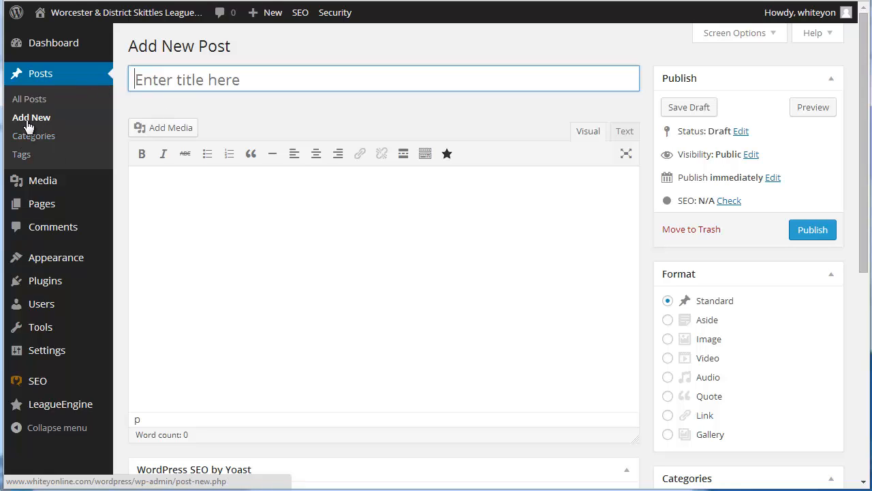
pyautogui.write('tetewr')
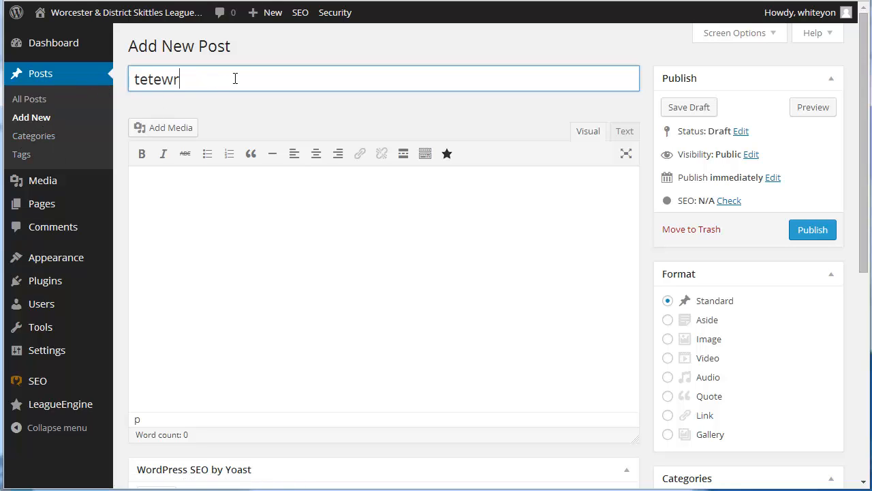
pyautogui.press('BackSpace')
pyautogui.press('BackSpace')
pyautogui.press('BackSpace')
pyautogui.press('BackSpace')
pyautogui.press('BackSpace')
pyautogui.write('ester2')
pyautogui.rightClick(232, 79)
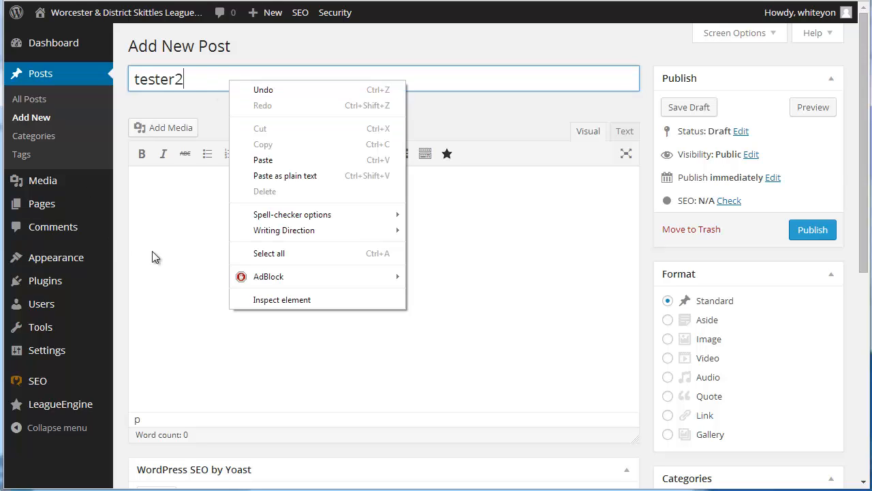
# - Enter "hello world 2" as the post's body text and bring the category options into view
pyautogui.click(191, 210)
pyautogui.write('hel')
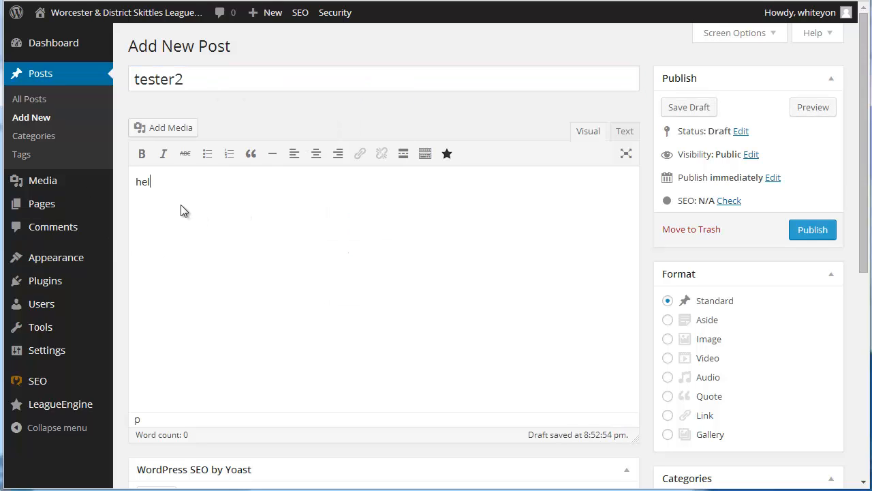
pyautogui.write('lo world 2')
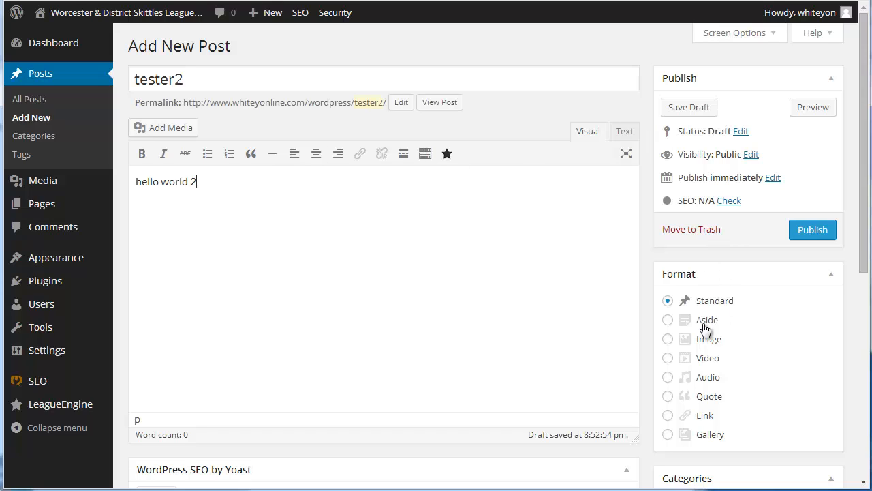
pyautogui.scroll(-5, 755, 345)
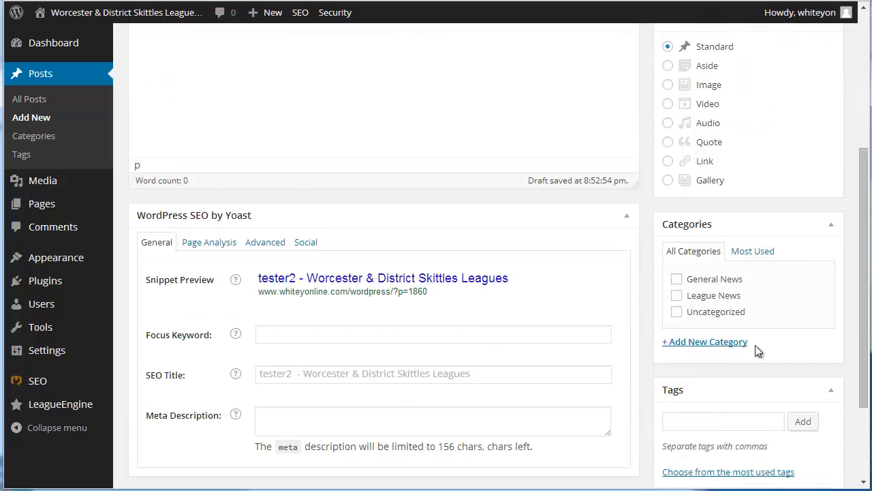
# - Assign the post to the General News category and publish it
pyautogui.click(677, 216)
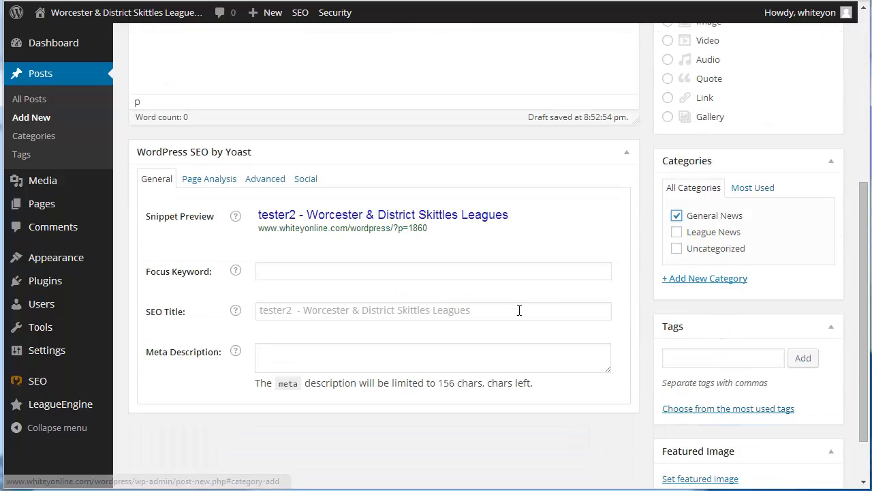
pyautogui.scroll(-1, 729, 429)
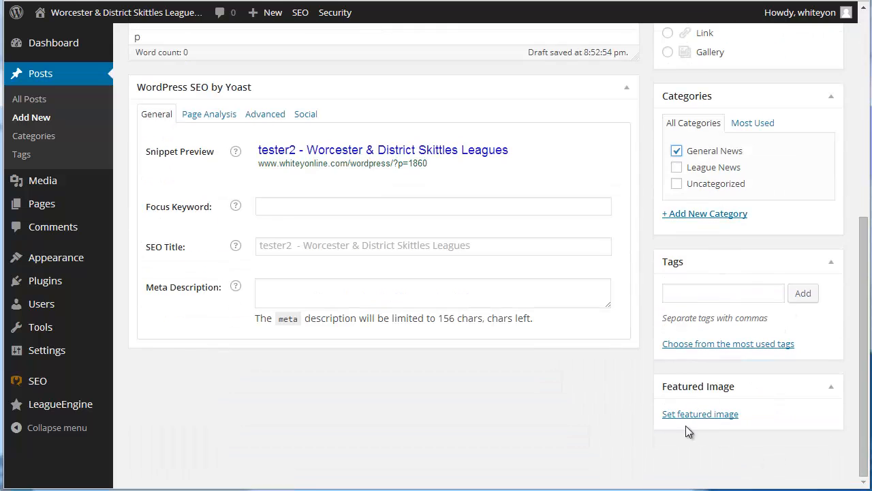
pyautogui.scroll(6, 701, 423)
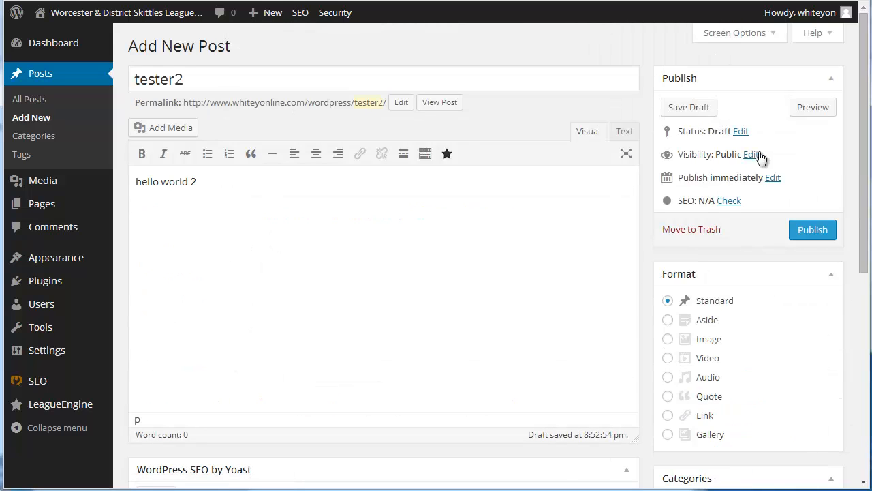
pyautogui.click(816, 233)
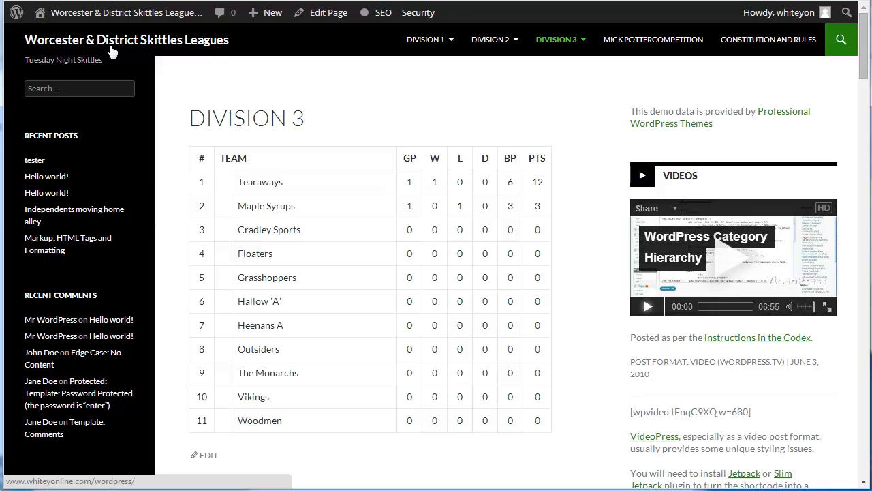
# - Open the public site's home page to check the new post, and view the Division 3 fixtures page
pyautogui.click(112, 52)
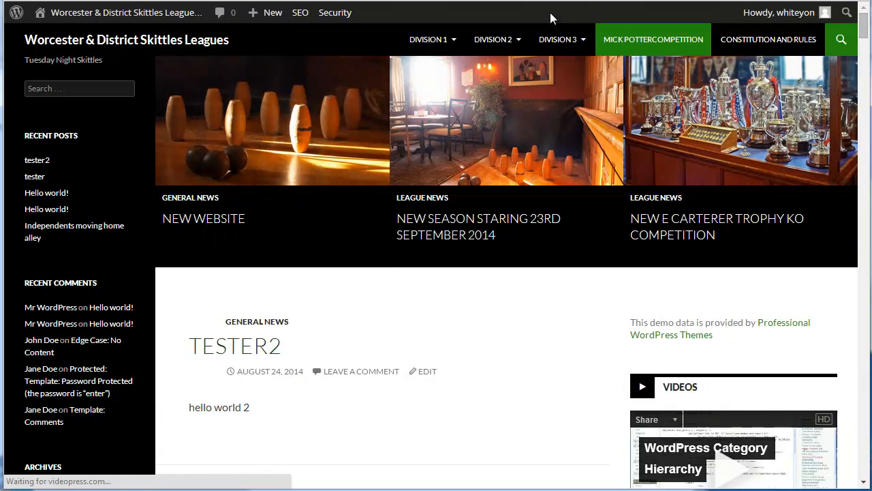
pyautogui.moveTo(558, 52)
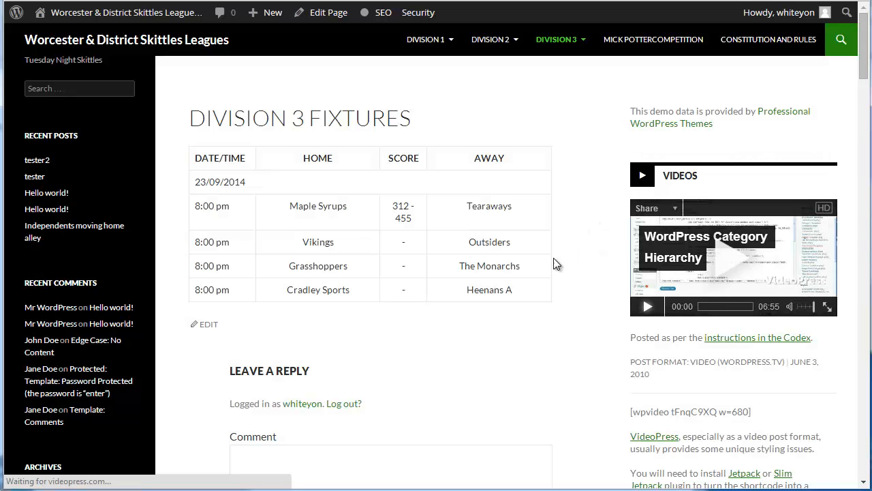
pyautogui.scroll(-2, 554, 343)
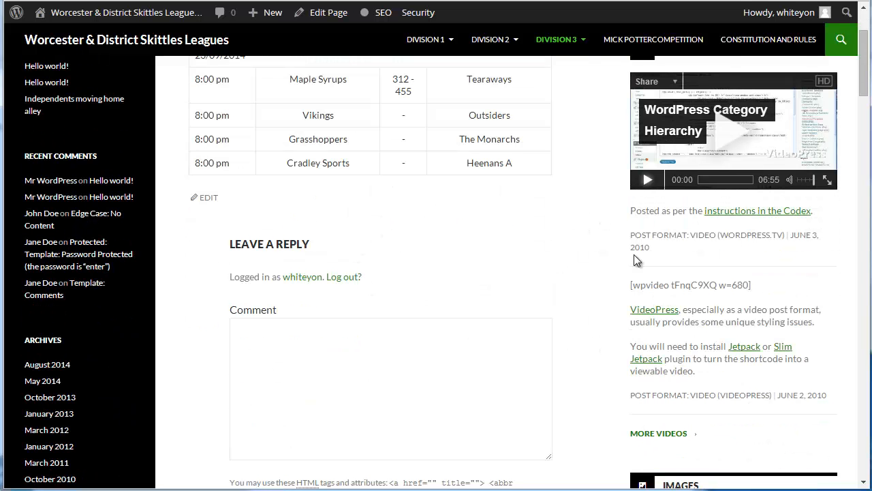
pyautogui.scroll(2, 622, 327)
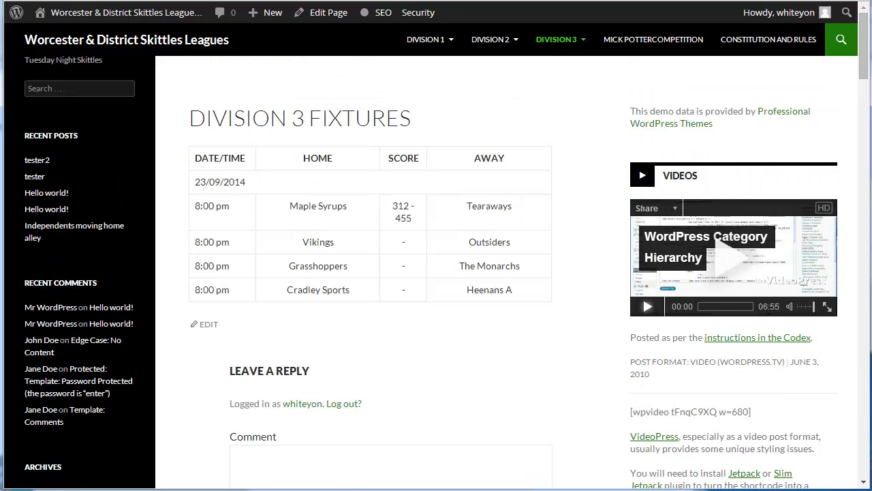
pyautogui.click(843, 441)
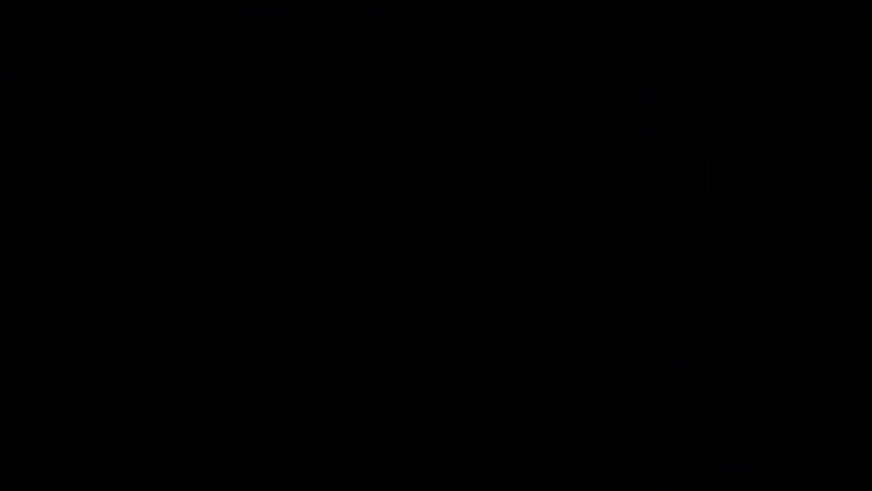